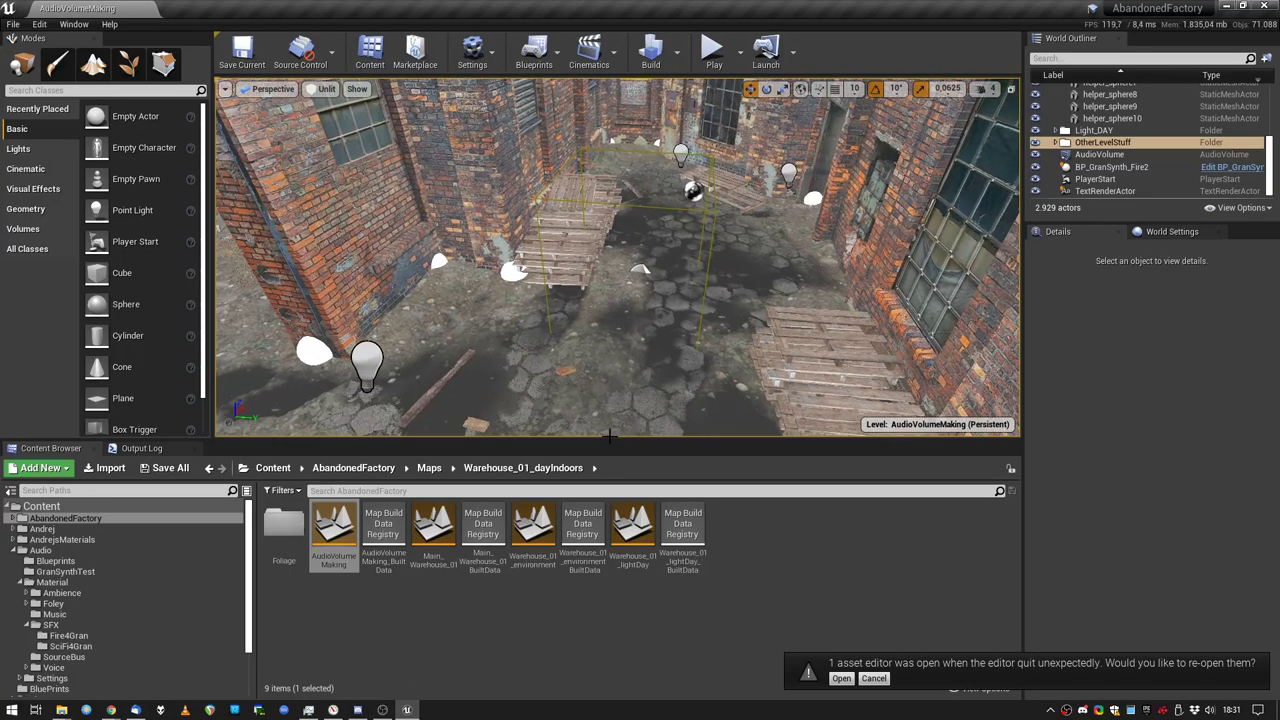
Select the AudioVolume in the courtyard, switch the viewport to the top view and focus it on the volume.
drag(608, 436, 608, 513)
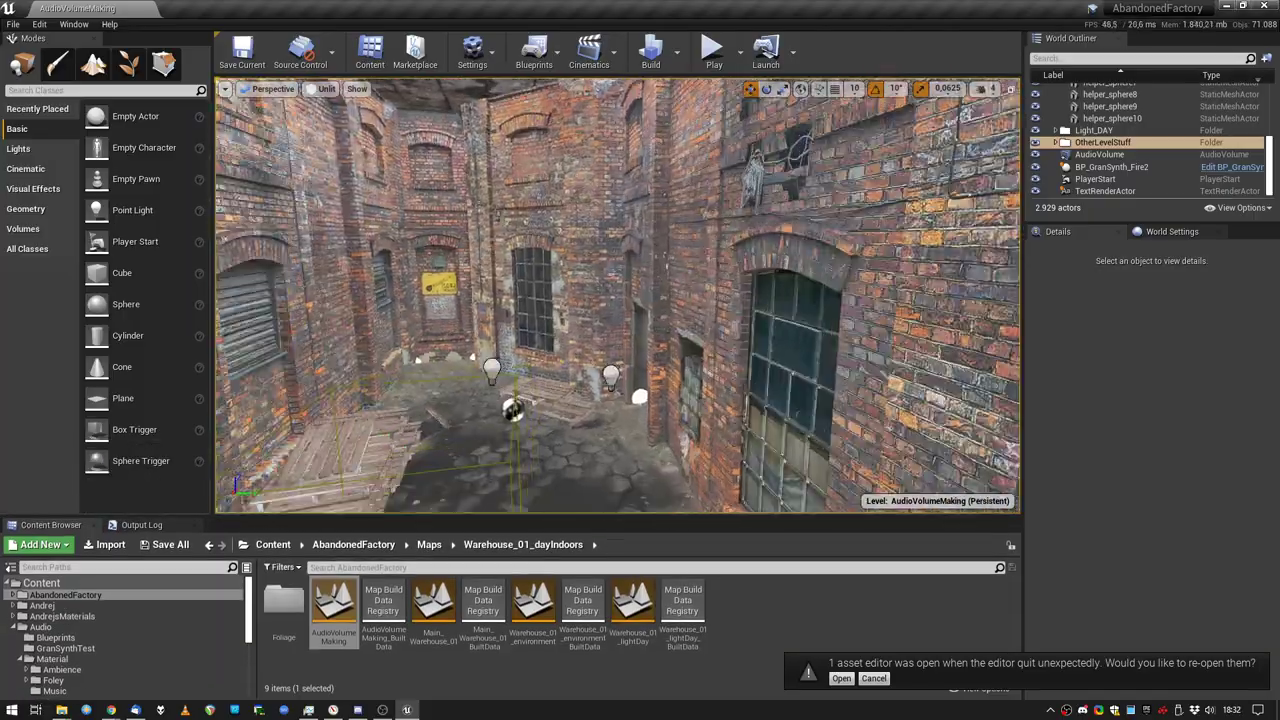
right_drag(617, 296, 880, 260)
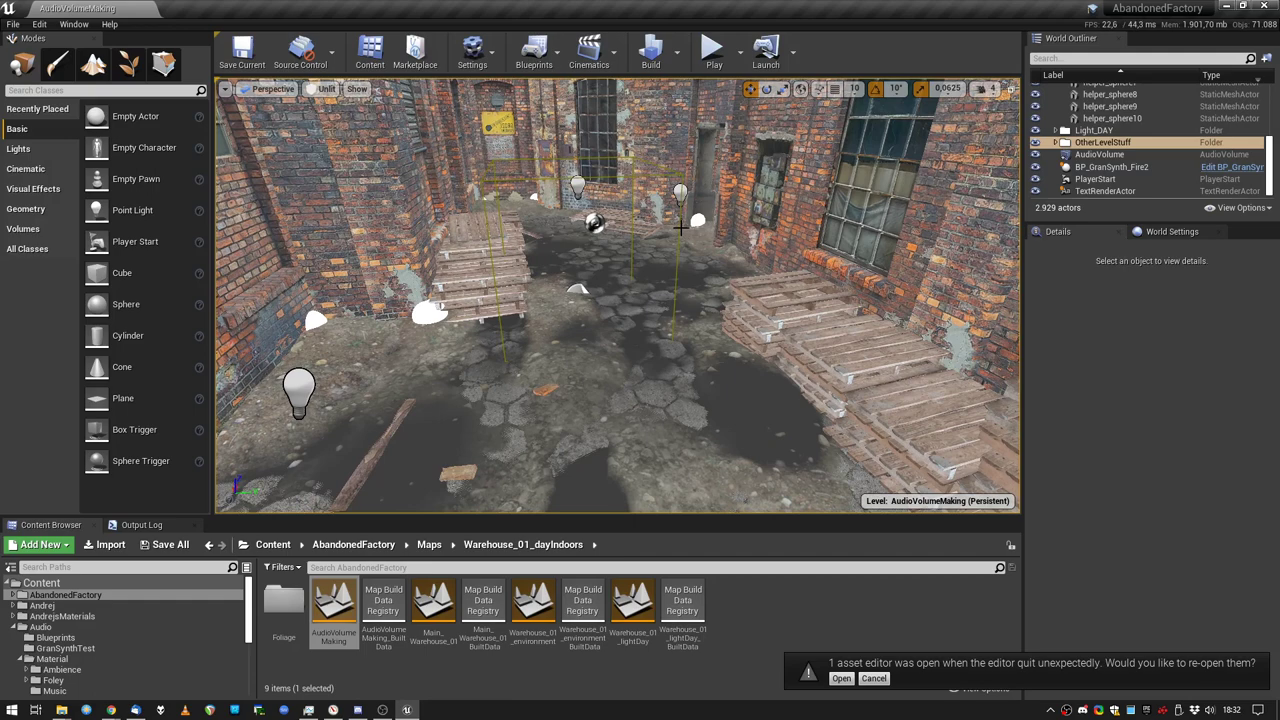
click(680, 228)
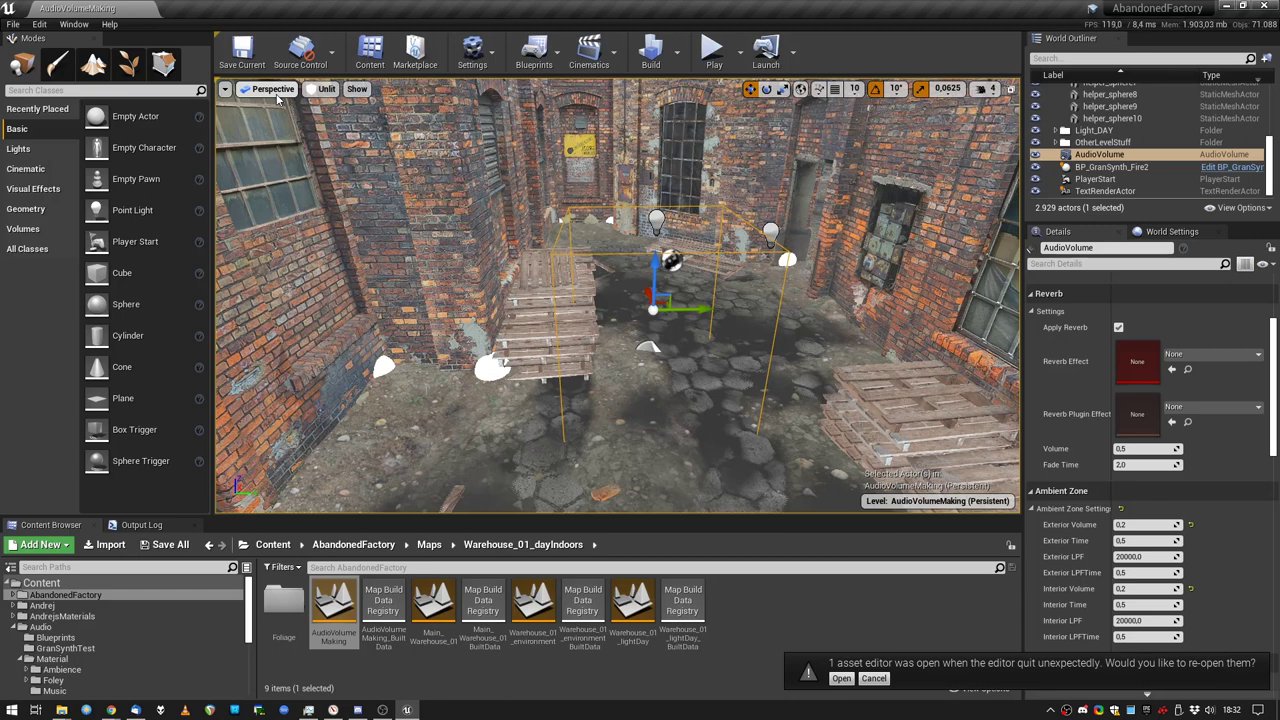
click(277, 93)
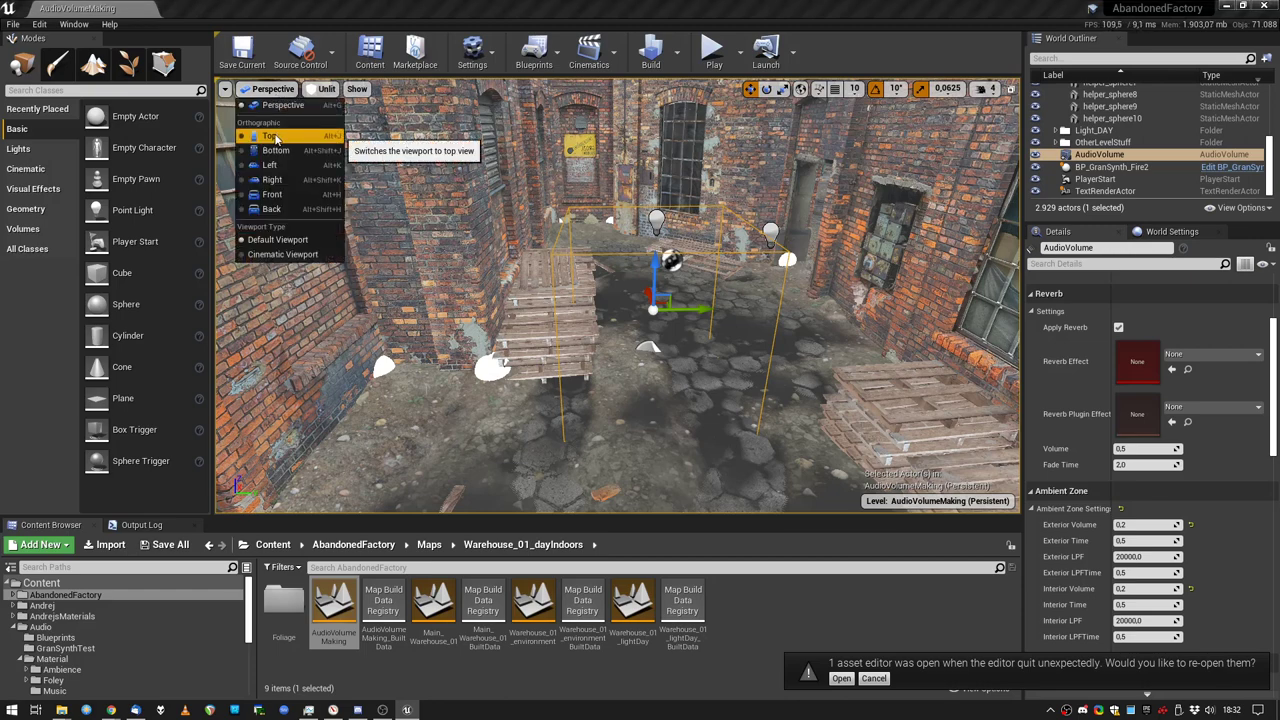
click(276, 138)
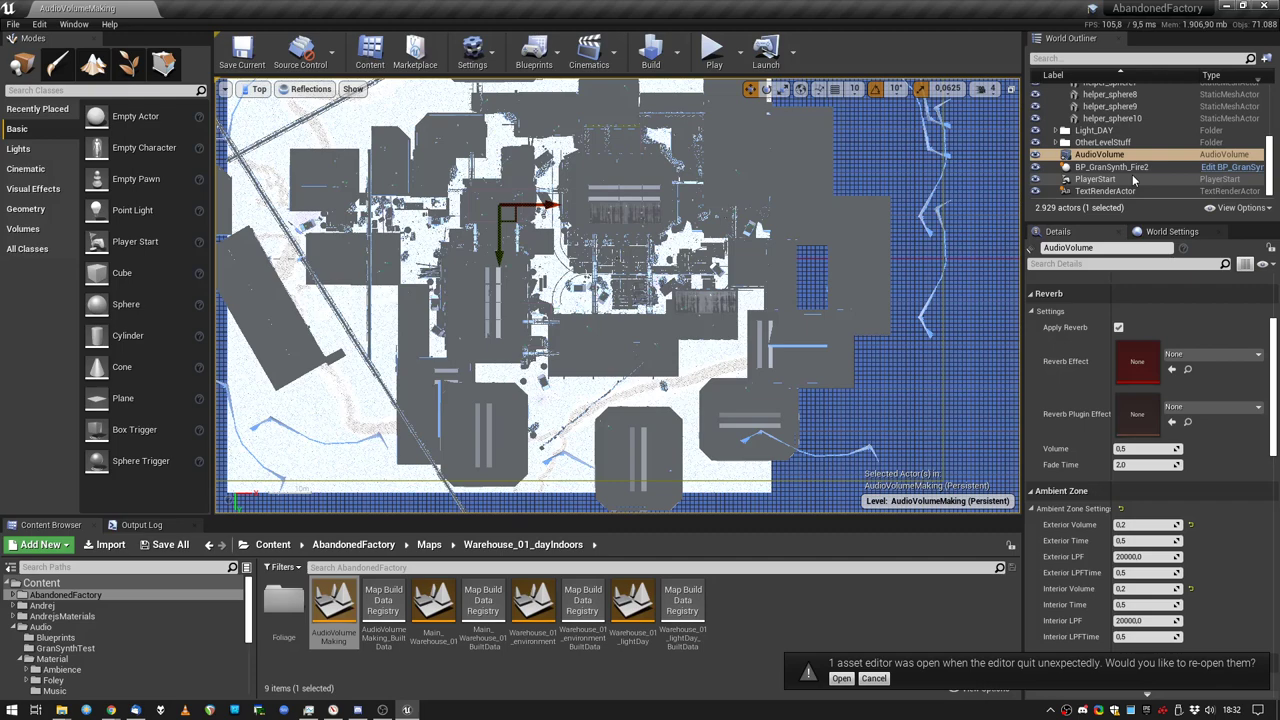
double_click(1099, 155)
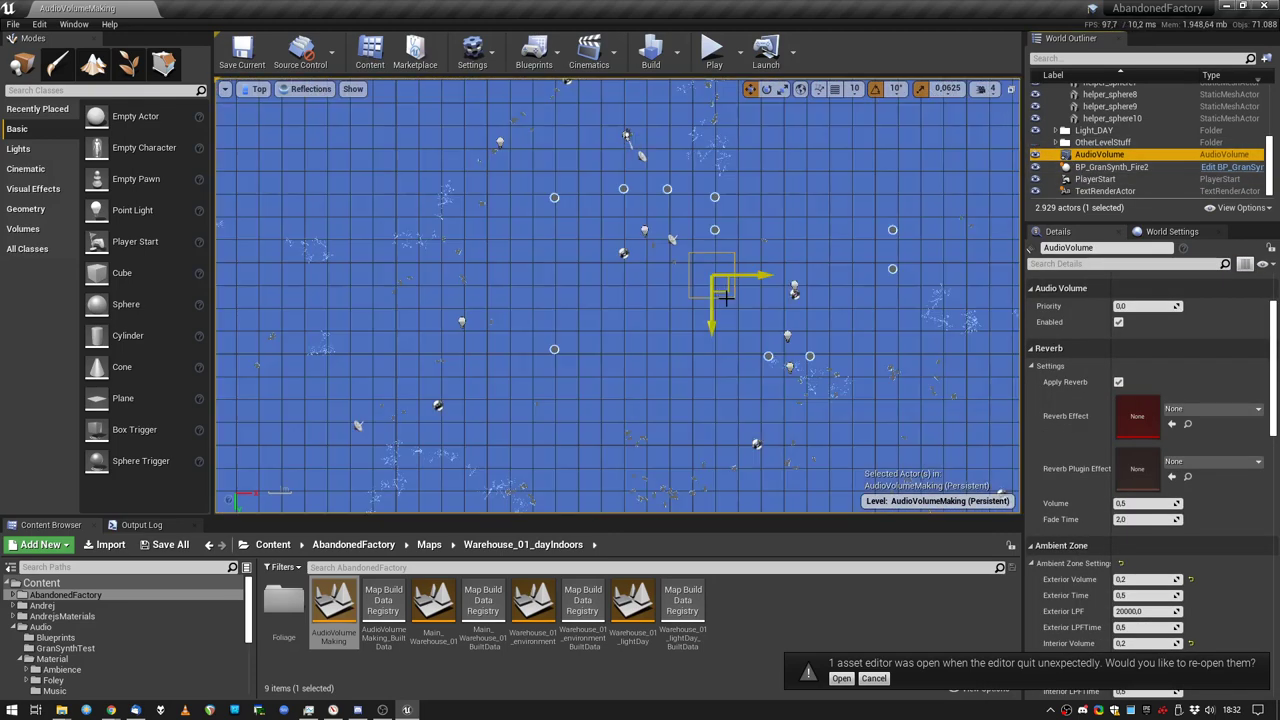
Scale the audio volume up equally along both horizontal axes until it spans the central helper spheres.
right_drag(756, 333, 747, 365)
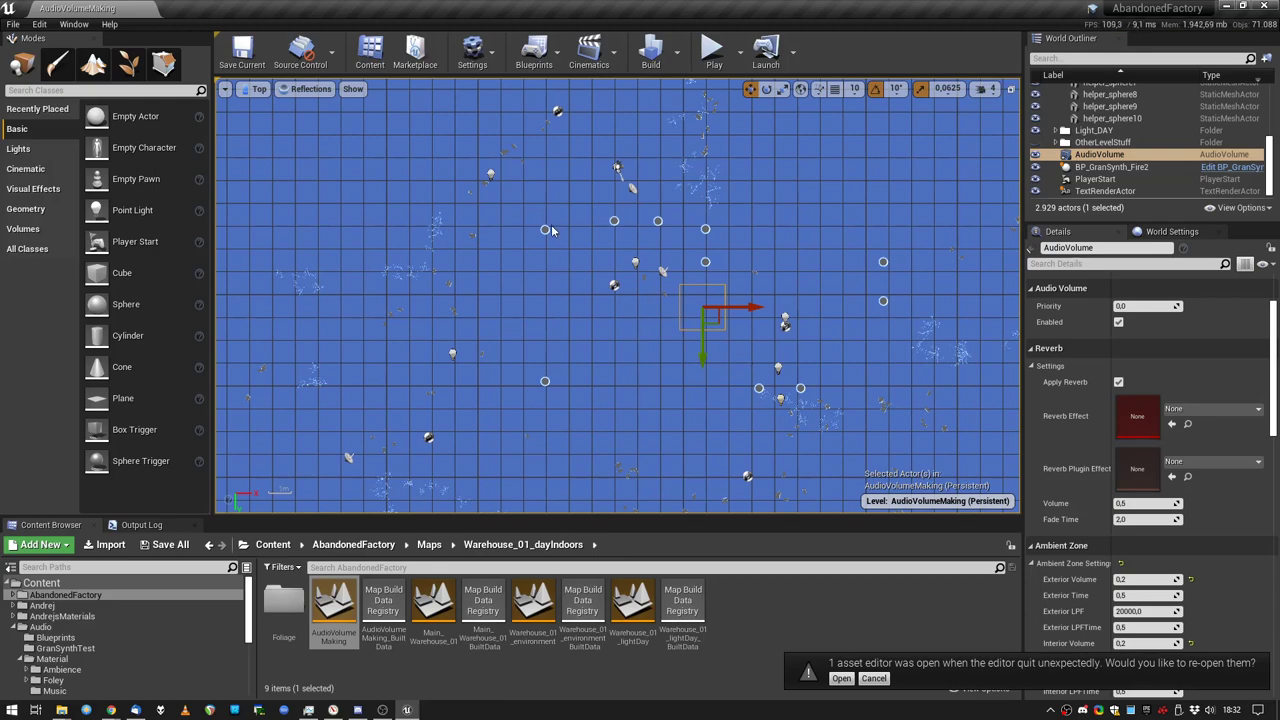
scroll(770, 326, down, 1)
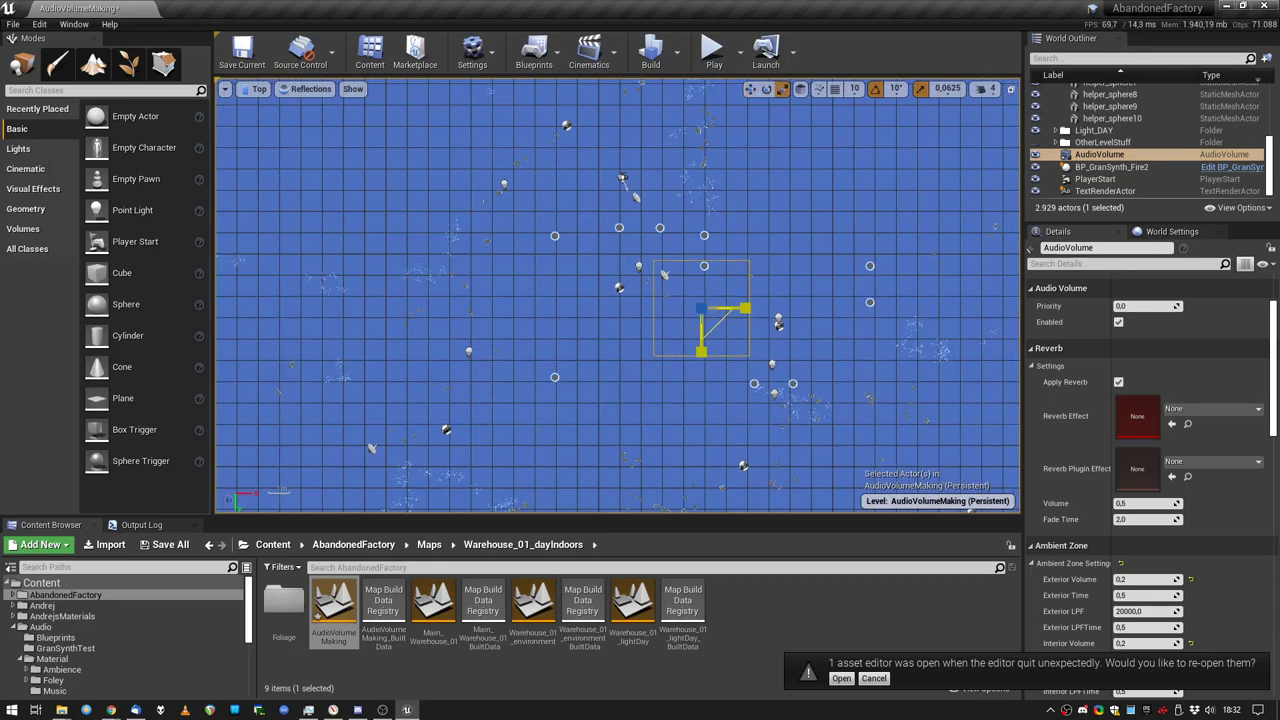
drag(718, 325, 750, 357)
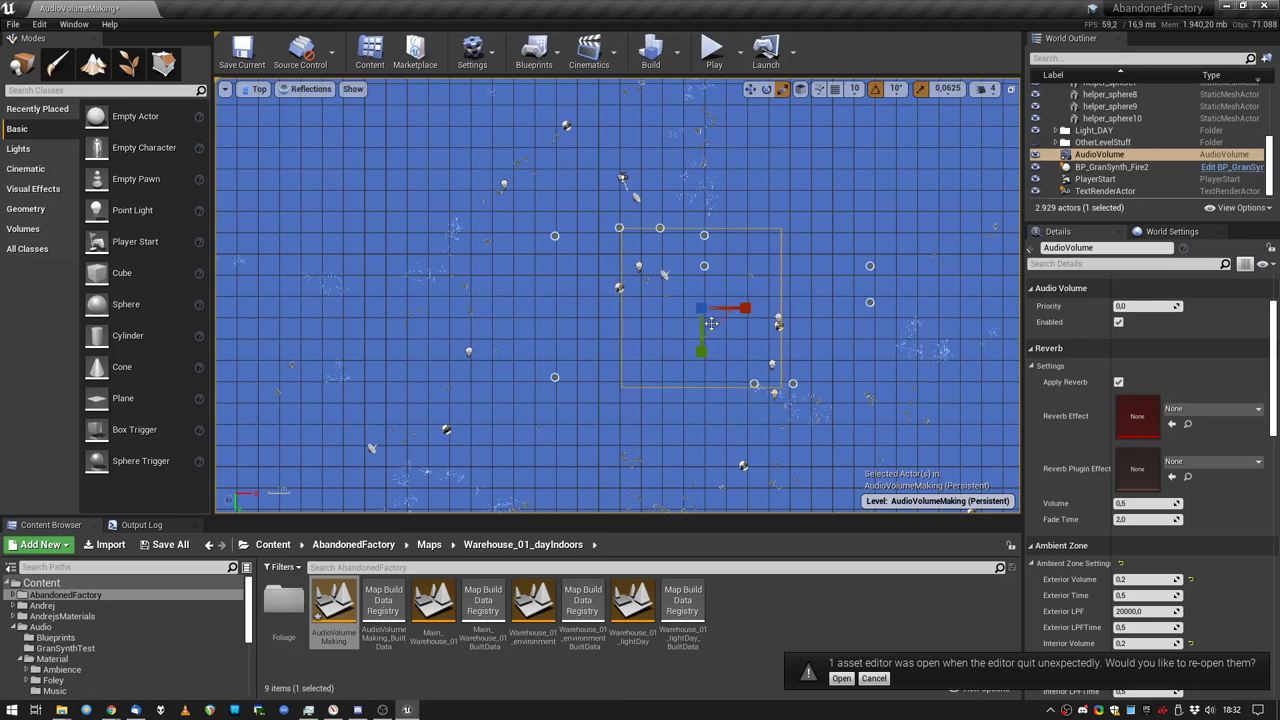
Enter geometry editing and move the audio volume so its lower-left corner lies on the lower-left helper sphere.
click(163, 63)
scroll(671, 305, up, 1)
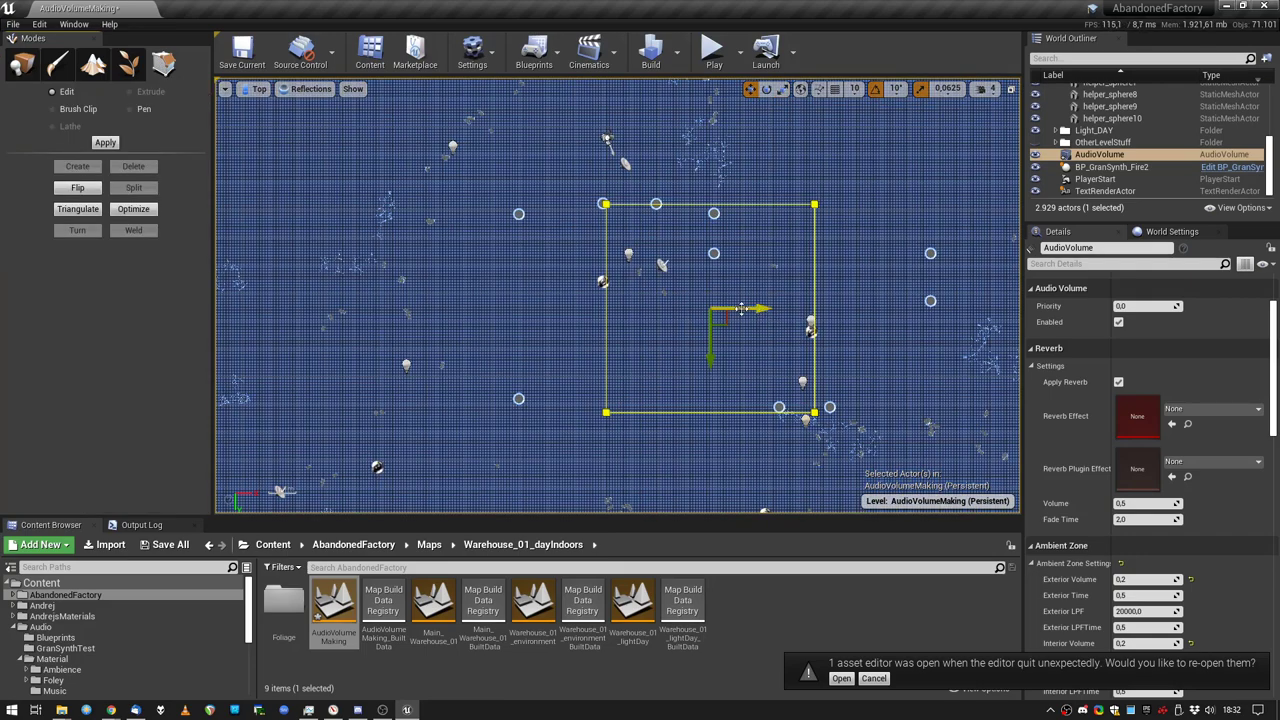
scroll(741, 308, up, 1)
drag(748, 305, 633, 309)
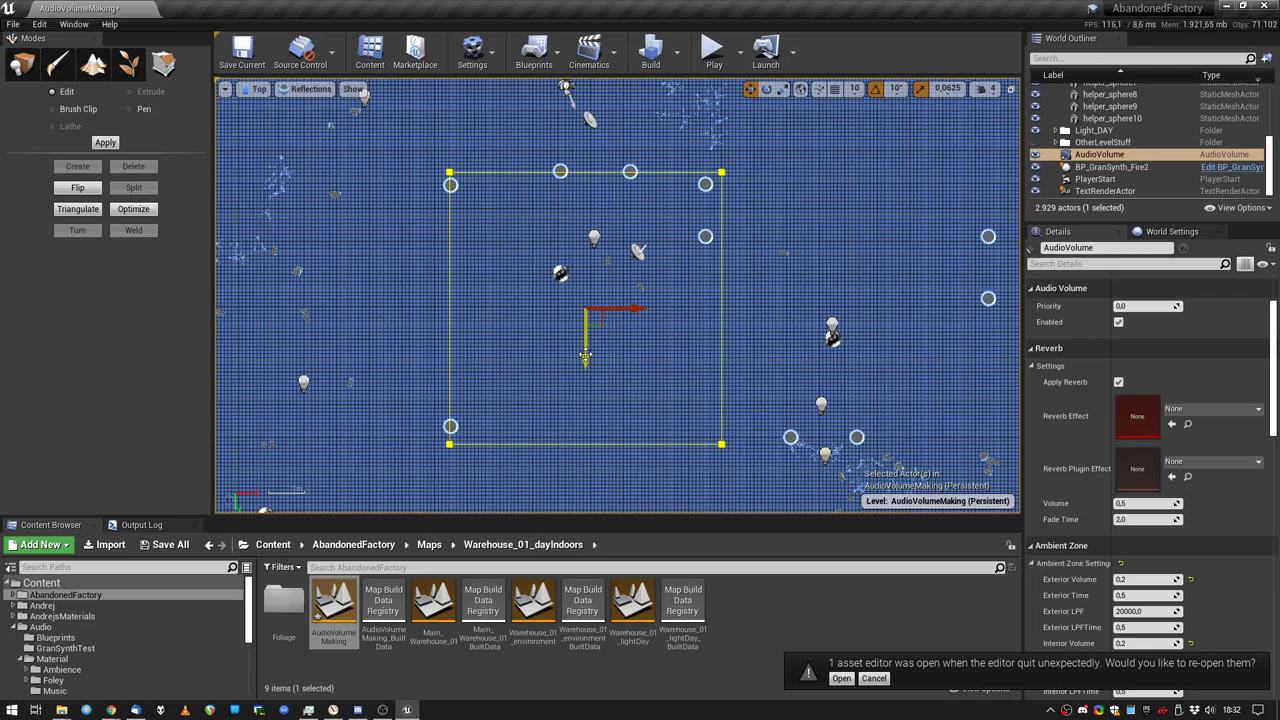
drag(585, 355, 585, 342)
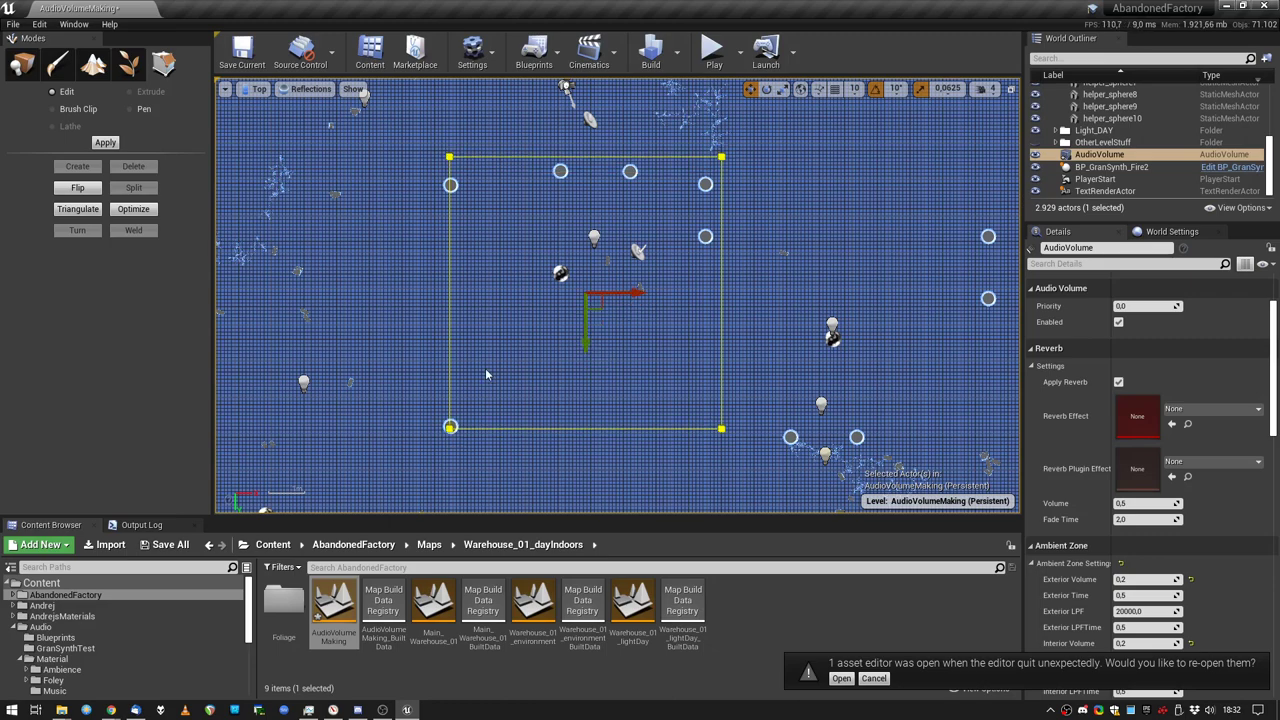
Move the volume's upper-left corner vertex onto the upper-left helper sphere.
scroll(459, 388, up, 2)
scroll(446, 456, down, 2)
right_drag(453, 131, 490, 262)
scroll(490, 262, up, 2)
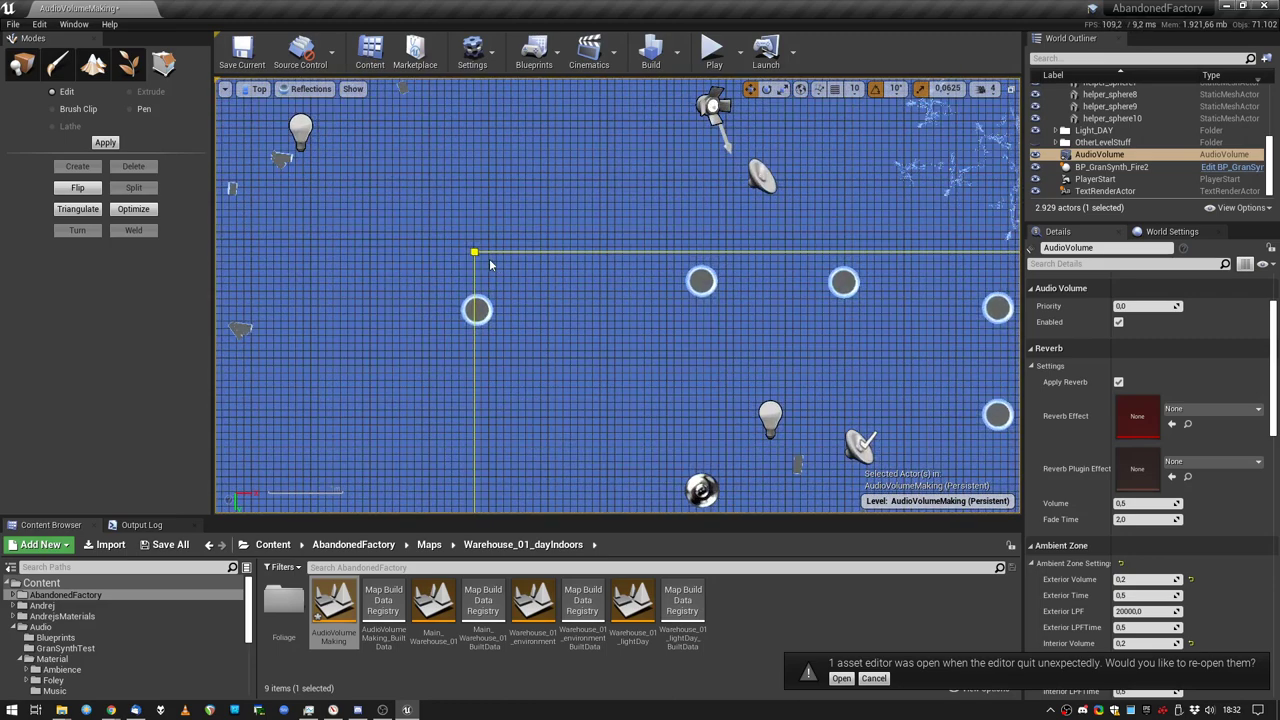
click(474, 251)
scroll(477, 277, up, 2)
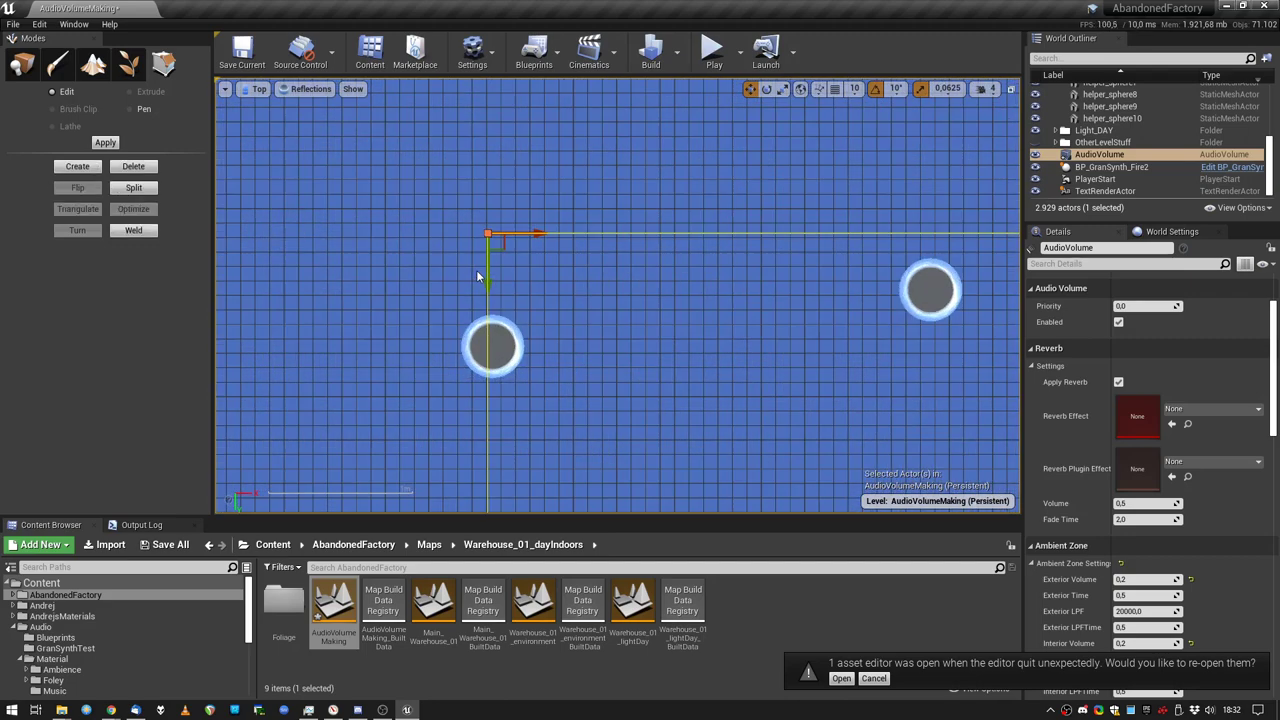
drag(504, 252, 508, 363)
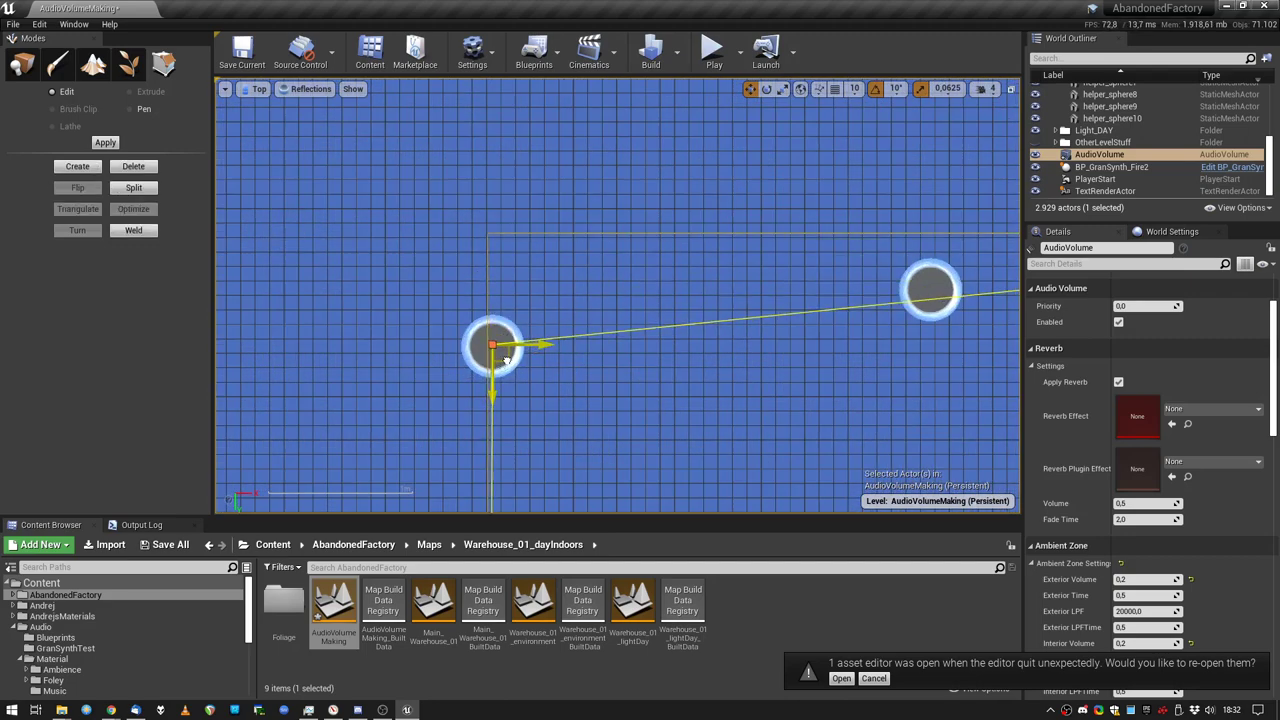
Split the volume's upper edge and move the new vertex onto the second helper sphere along it.
right_drag(720, 363, 550, 297)
click(562, 285)
scroll(621, 298, down, 3)
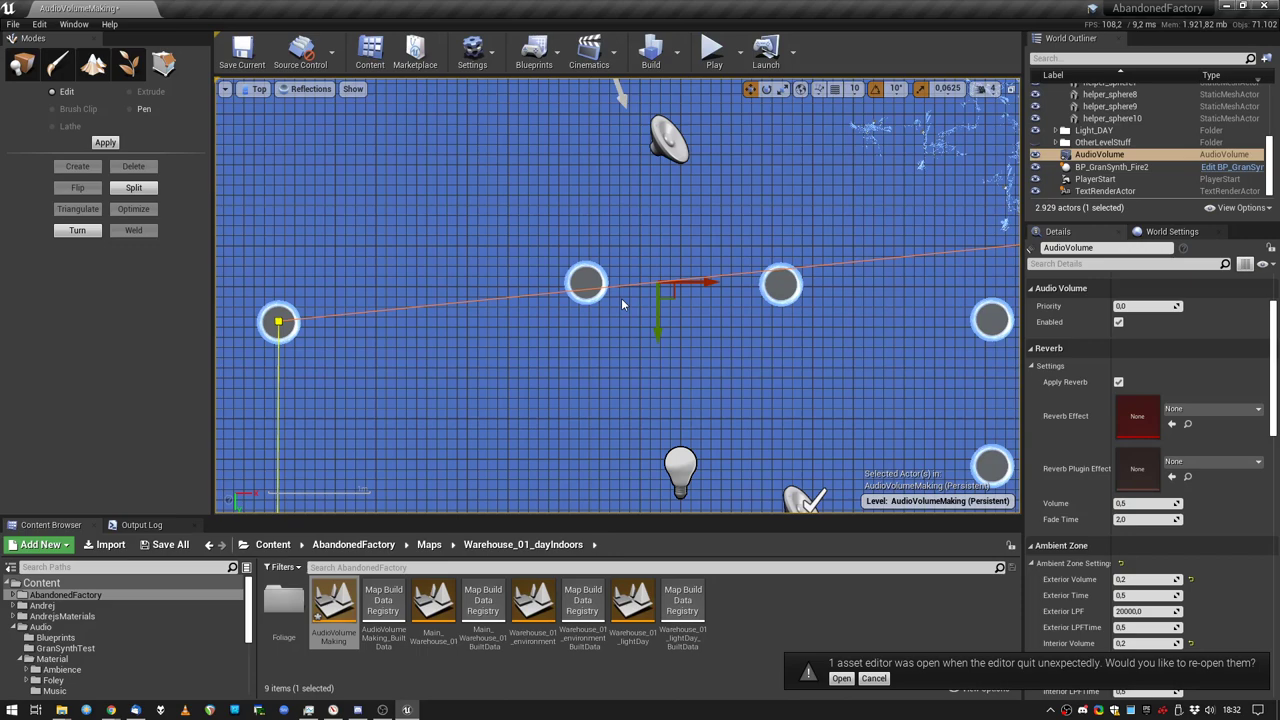
click(135, 190)
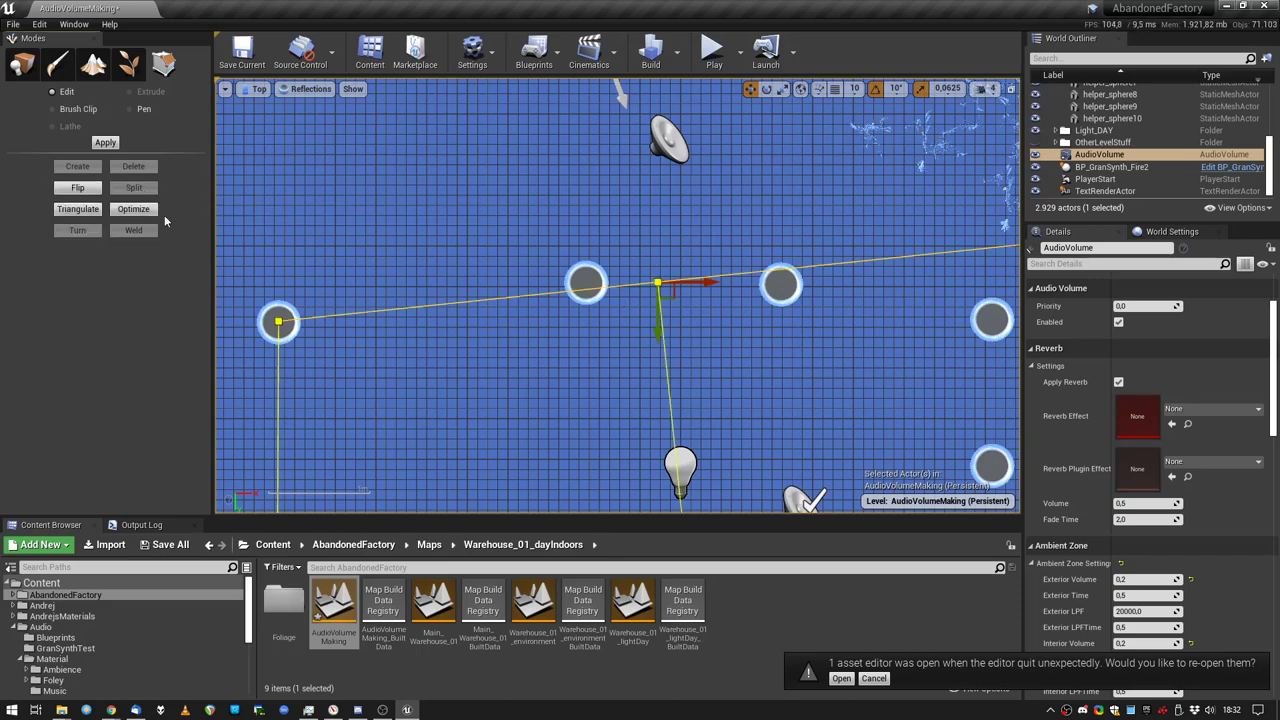
click(657, 285)
drag(674, 294, 604, 294)
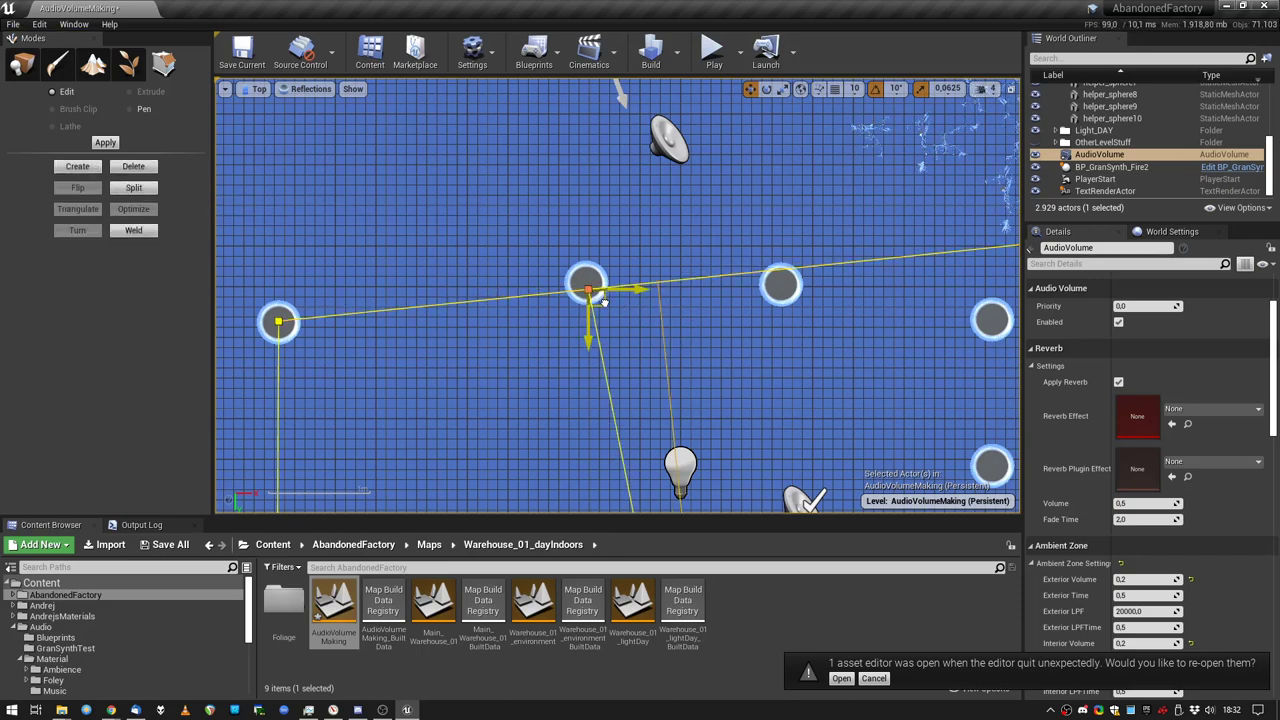
Split the rest of the upper edge, placing the new vertex on the third helper sphere and the corner vertex on the fourth.
right_drag(725, 309, 578, 300)
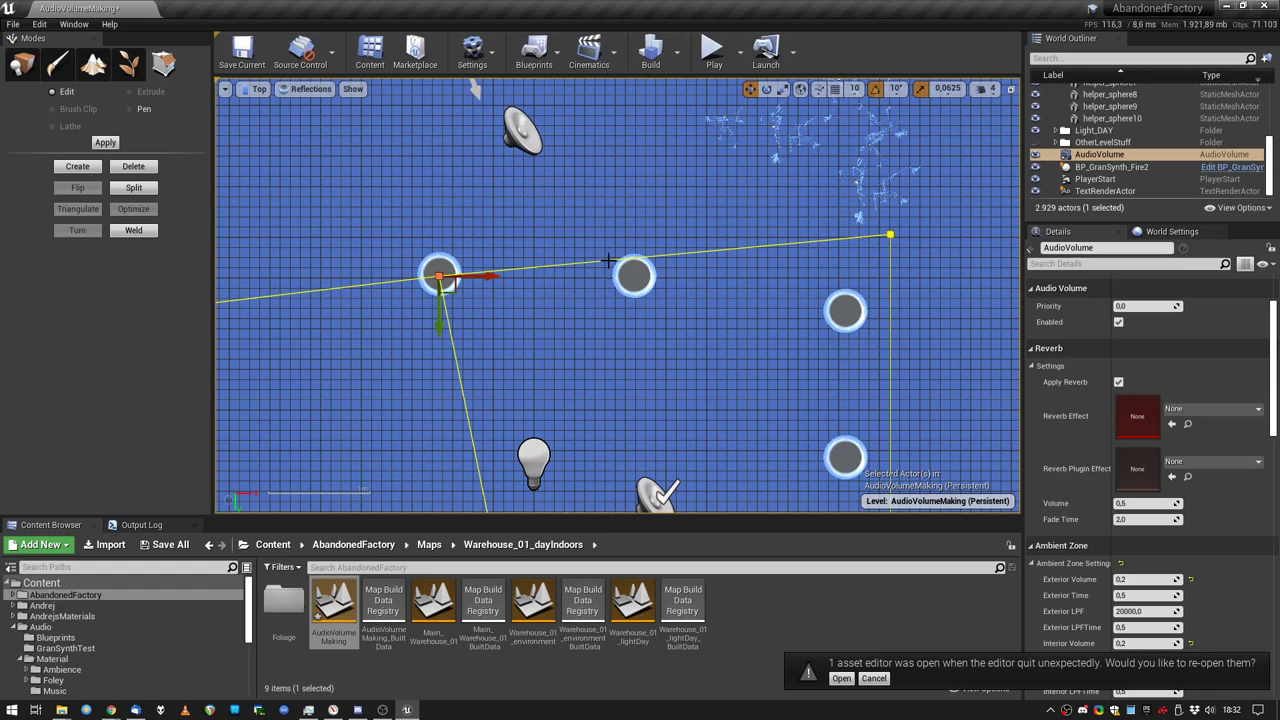
click(133, 187)
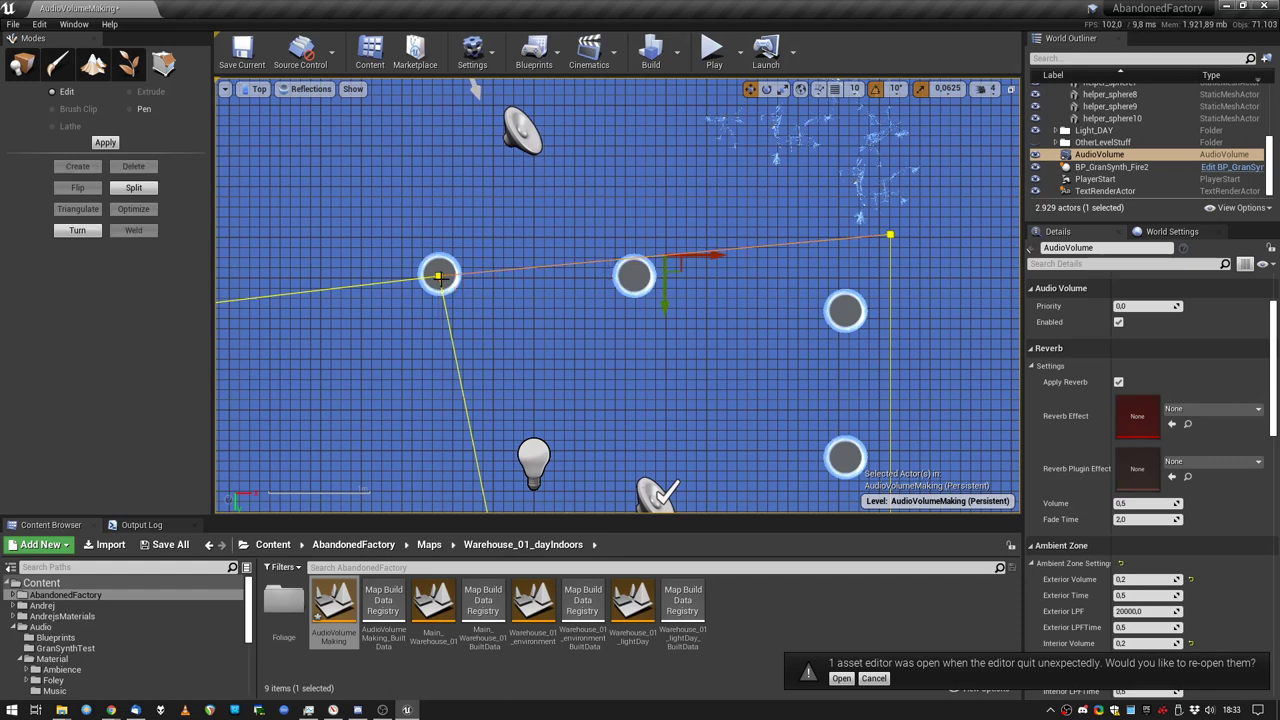
click(673, 266)
drag(678, 270, 650, 292)
right_drag(953, 268, 743, 252)
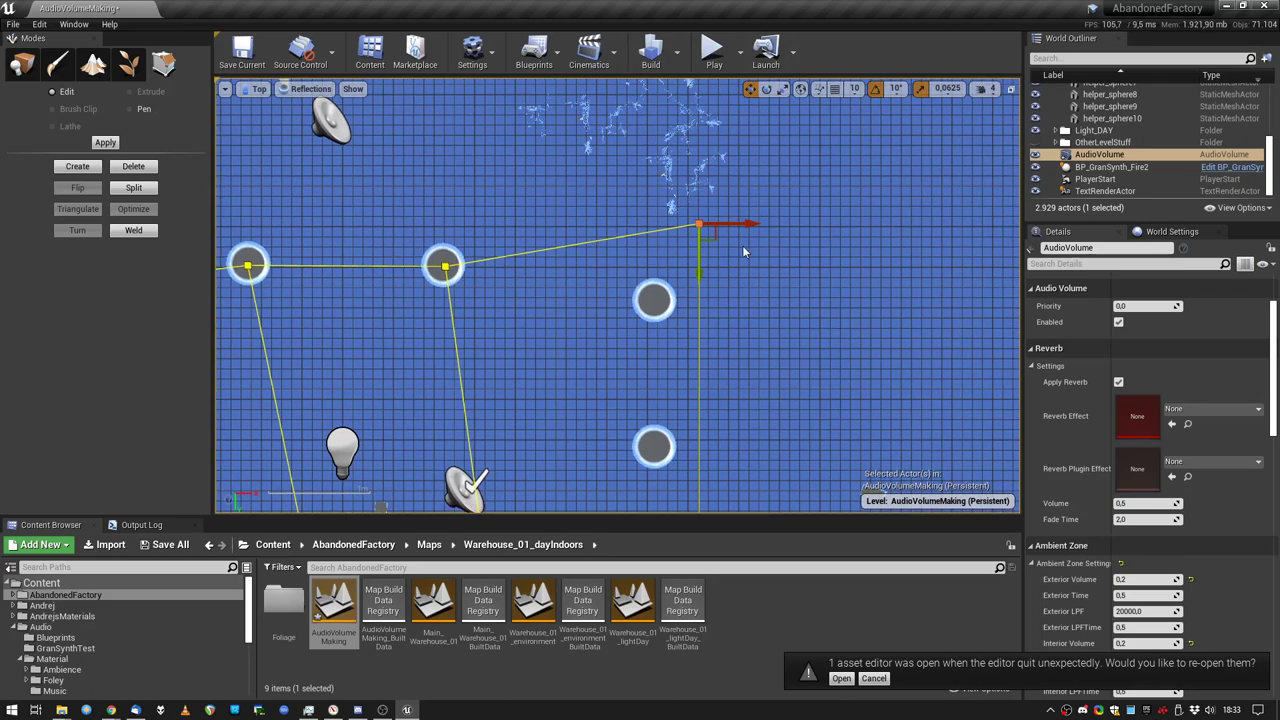
drag(712, 236, 673, 315)
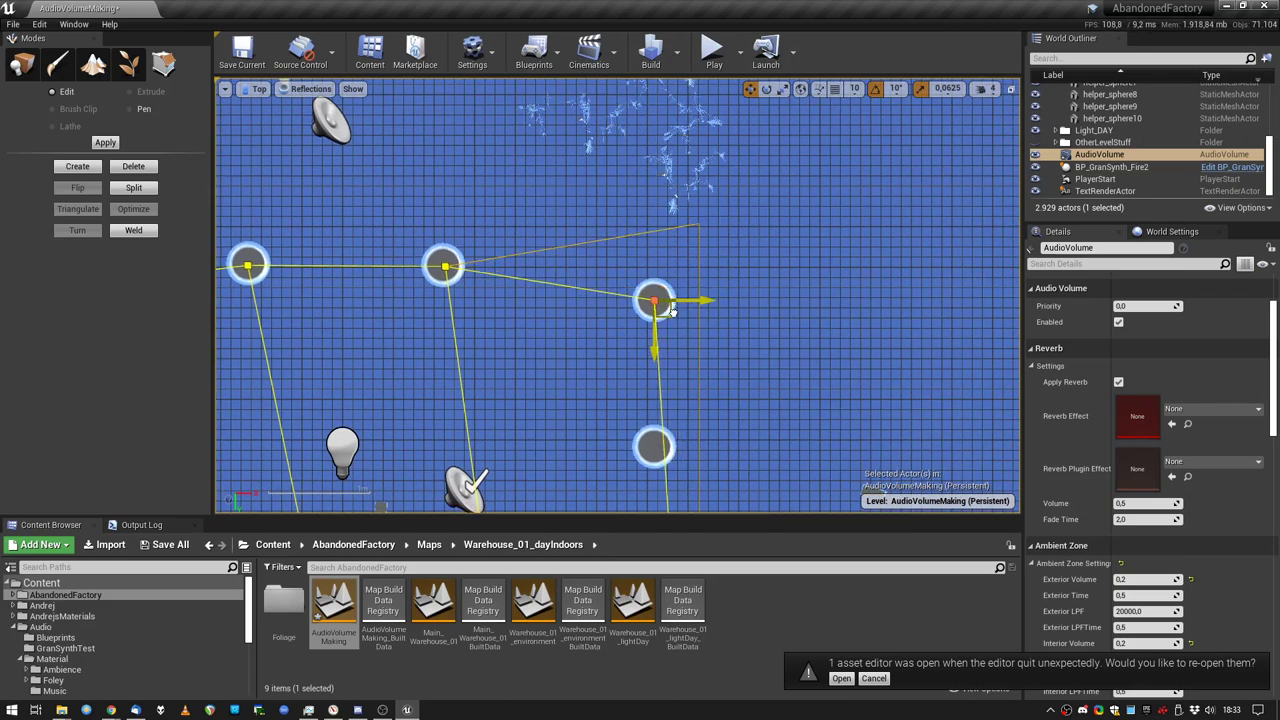
Split the volume's right edge and move the new vertex onto the helper sphere just below the upper-right corner.
right_drag(710, 370, 702, 220)
click(655, 306)
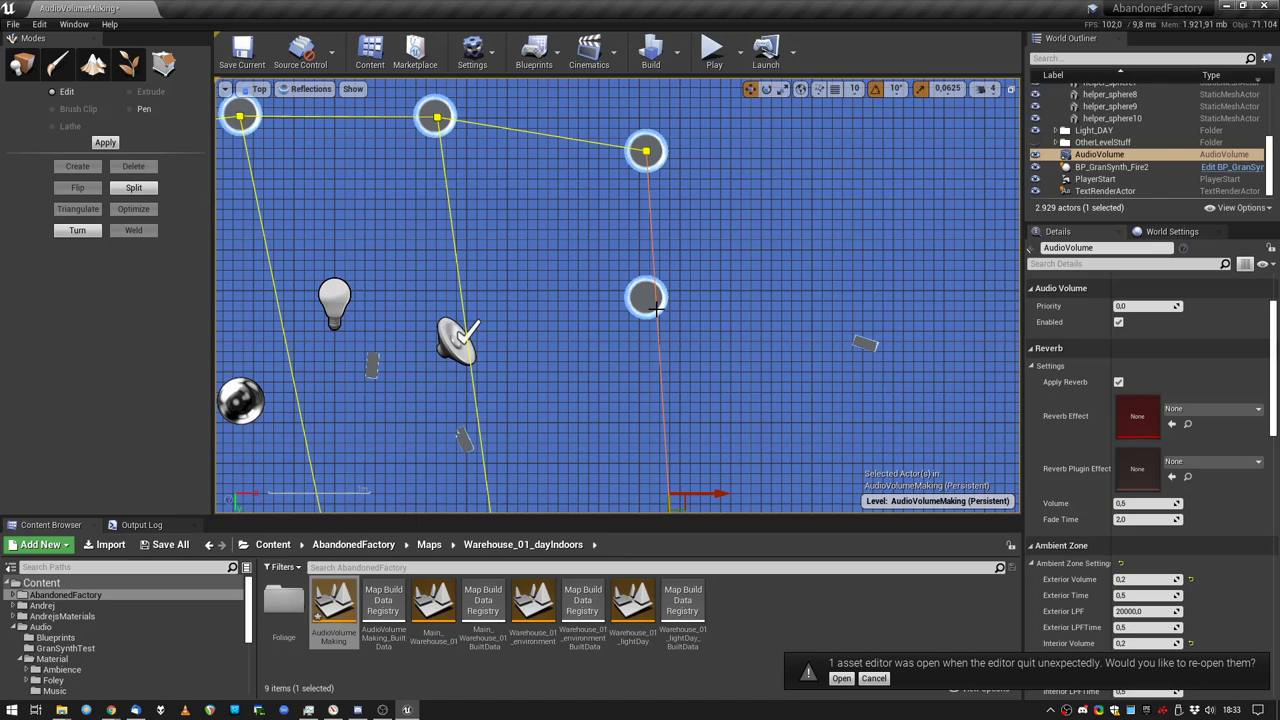
click(143, 190)
right_drag(685, 490, 619, 356)
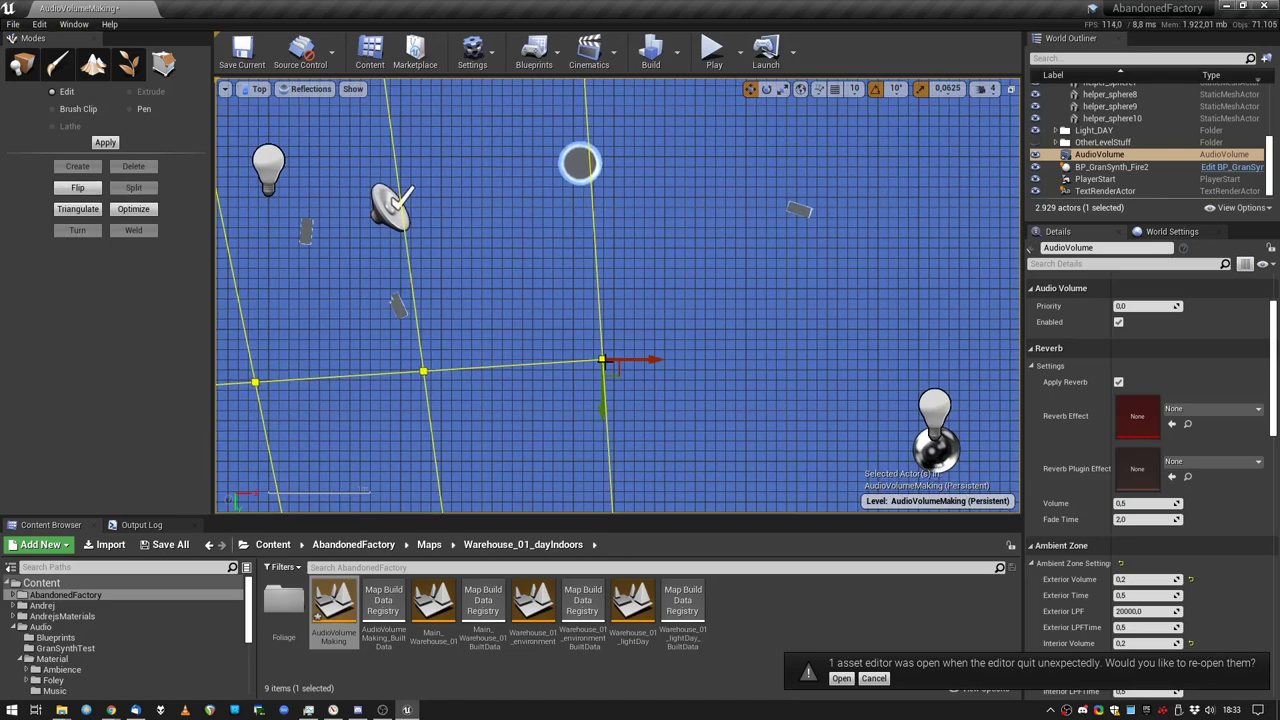
click(603, 360)
drag(605, 362, 591, 178)
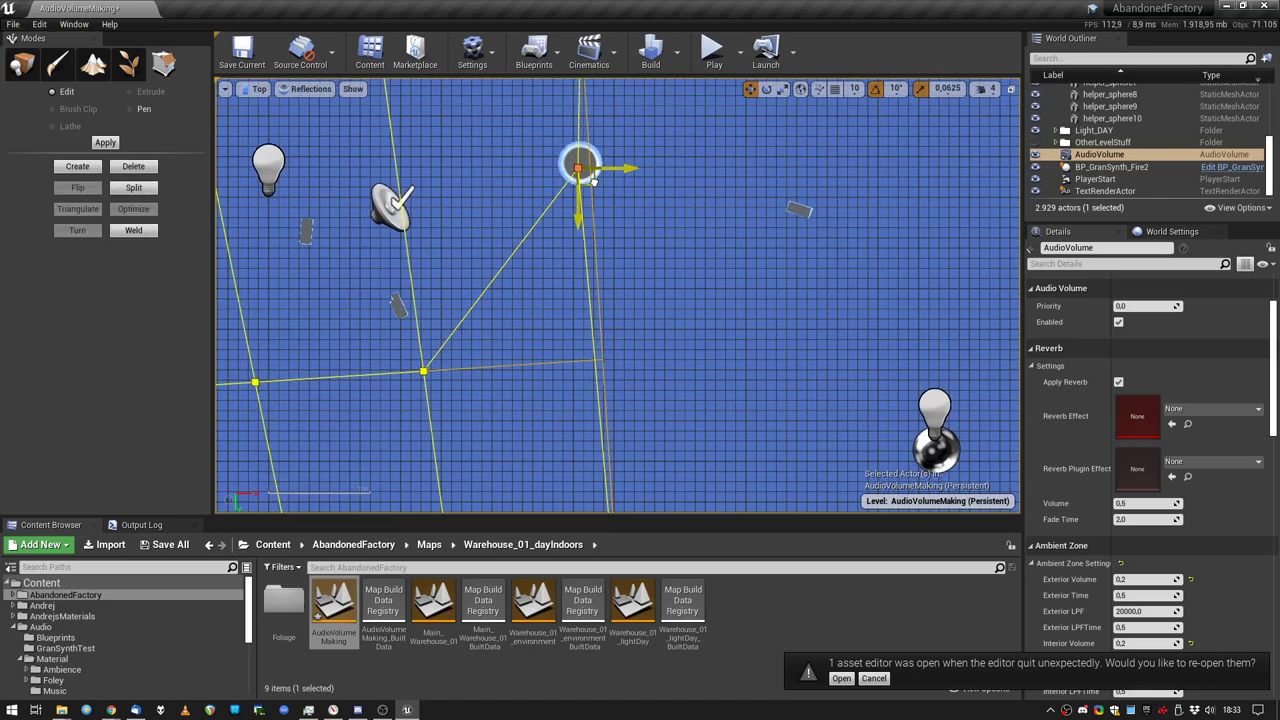
scroll(591, 178, up, 3)
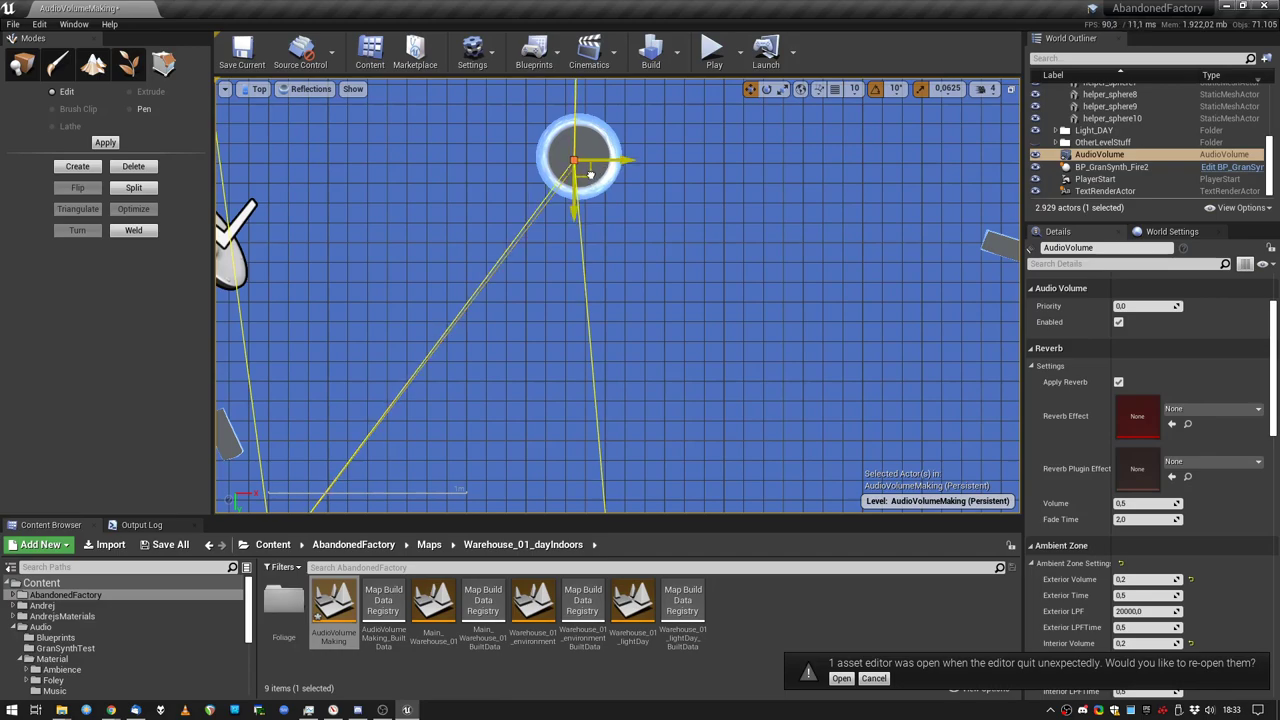
Move the volume's lower-right corner vertex onto the upper helper sphere of the far-right pair.
scroll(602, 182, down, 7)
mouse_move(622, 352)
right_down()
mouse_move(651, 248)
mouse_move(635, 327)
mouse_move(595, 404)
right_up()
right_drag(572, 264, 580, 312)
mouse_move(546, 383)
right_down()
mouse_move(500, 314)
mouse_move(488, 224)
right_up()
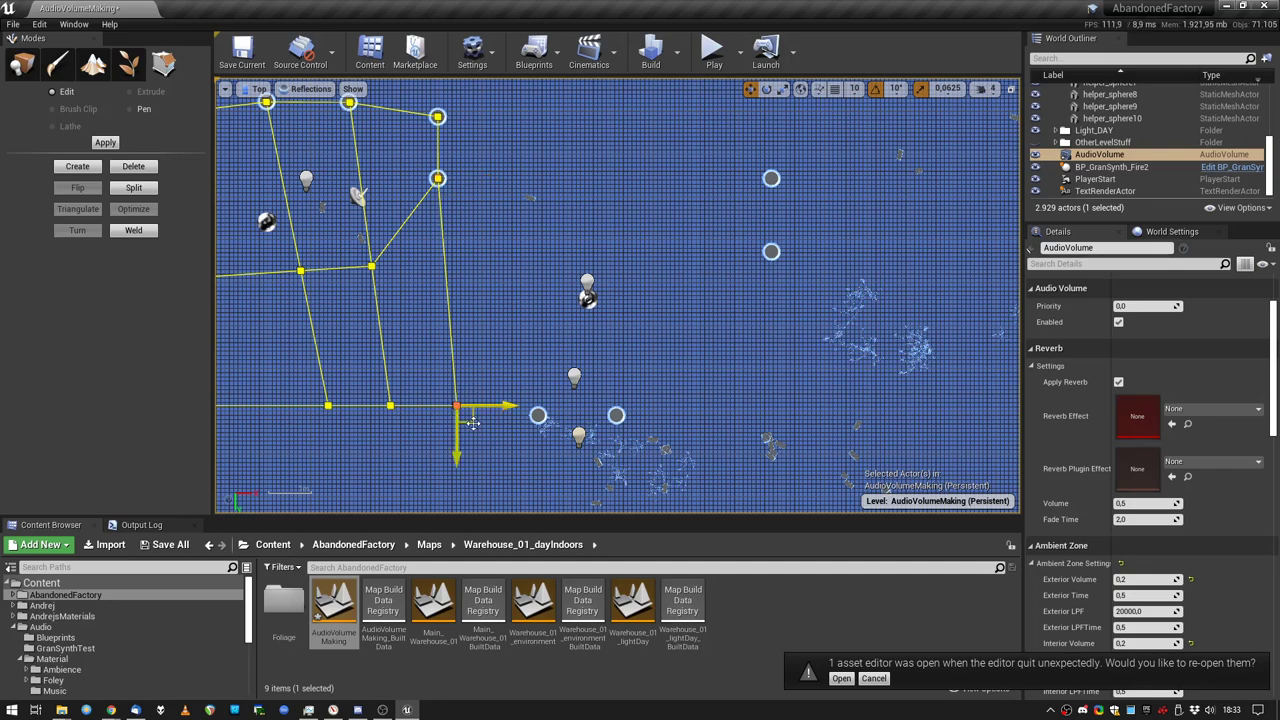
drag(472, 423, 789, 196)
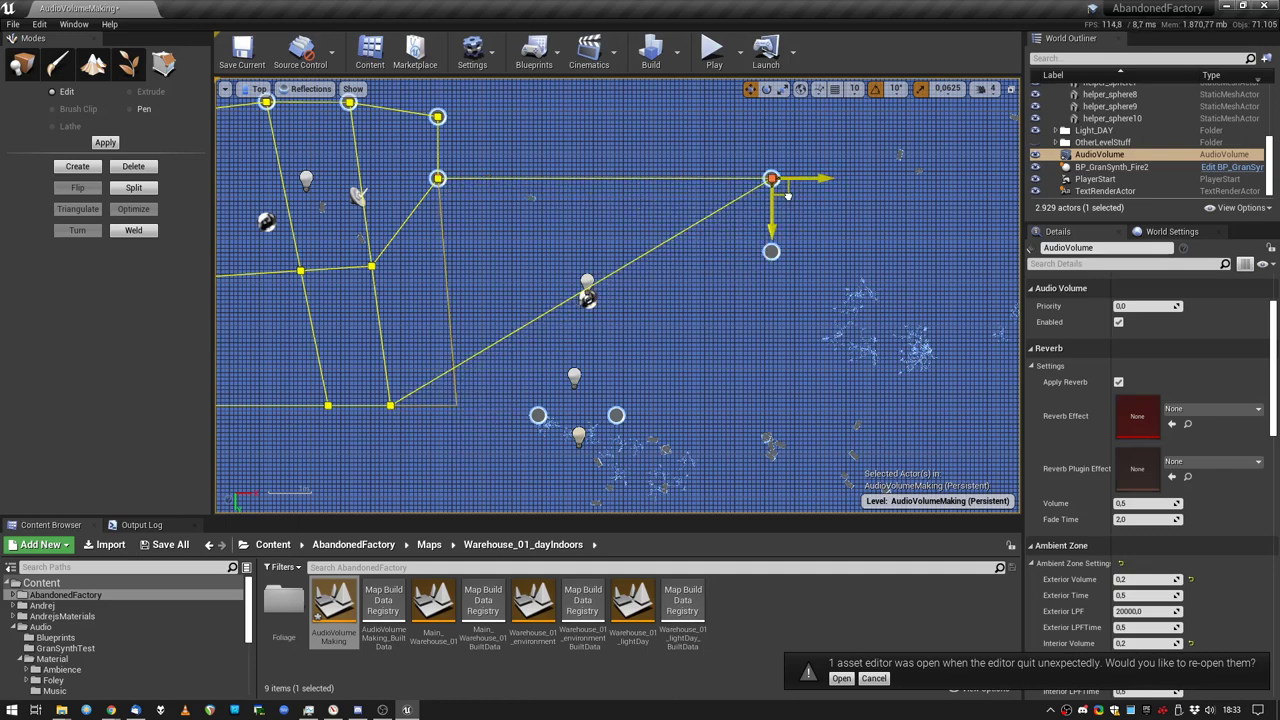
Split the long diagonal edge and move the new vertex onto the lower helper sphere of the far-right pair.
click(569, 296)
right_drag(478, 267, 512, 293)
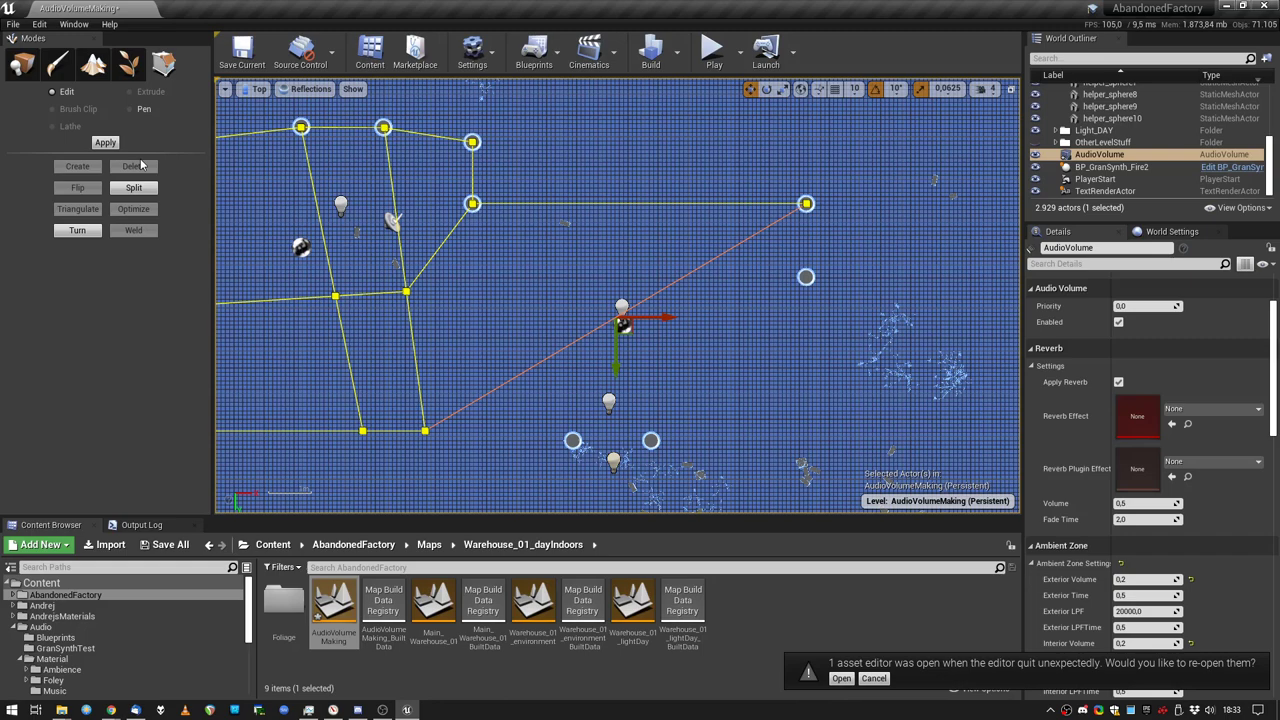
click(146, 190)
right_drag(653, 324, 598, 298)
click(567, 297)
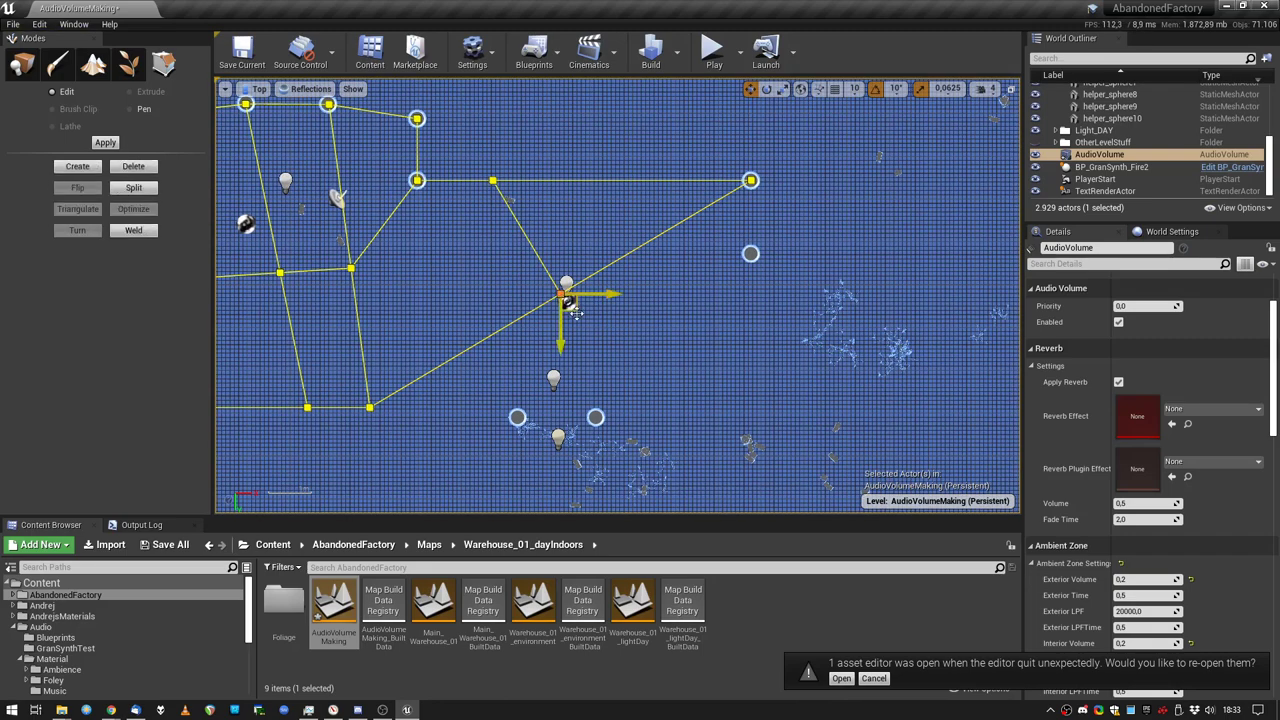
drag(567, 297, 767, 273)
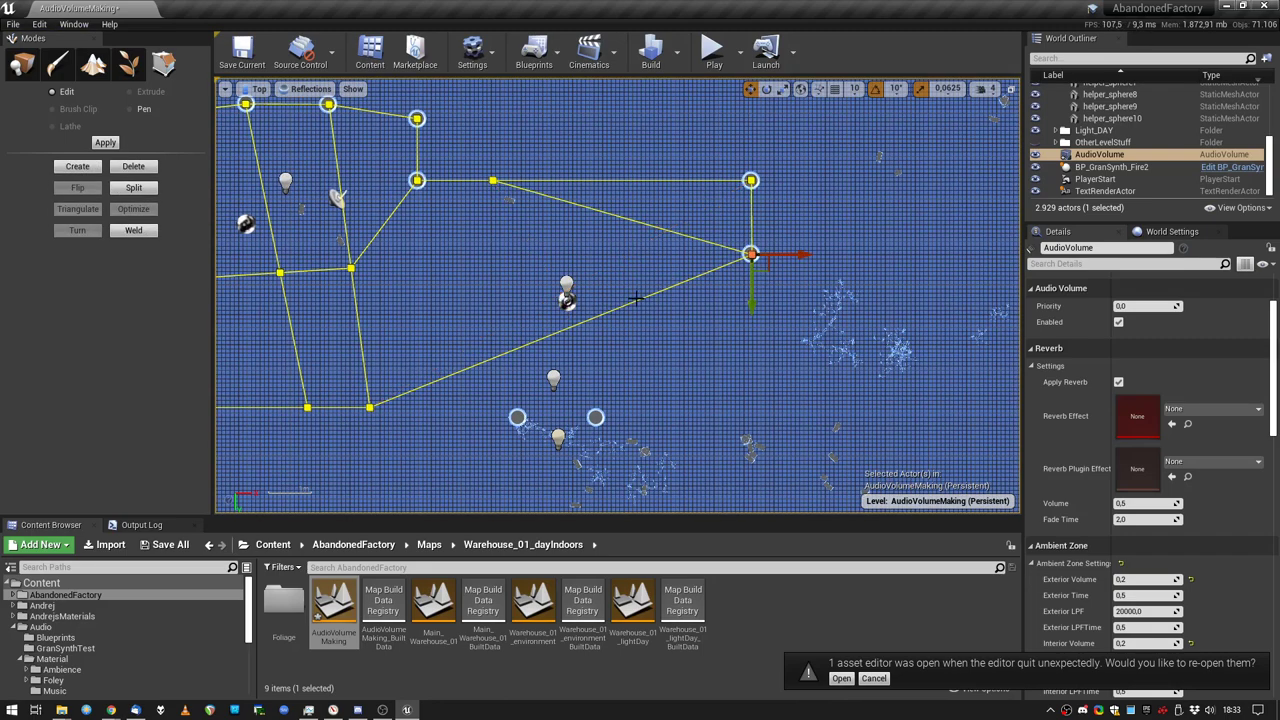
Split the new diagonal edge and move its added vertex onto the right helper sphere of the lower pair.
click(600, 313)
click(134, 192)
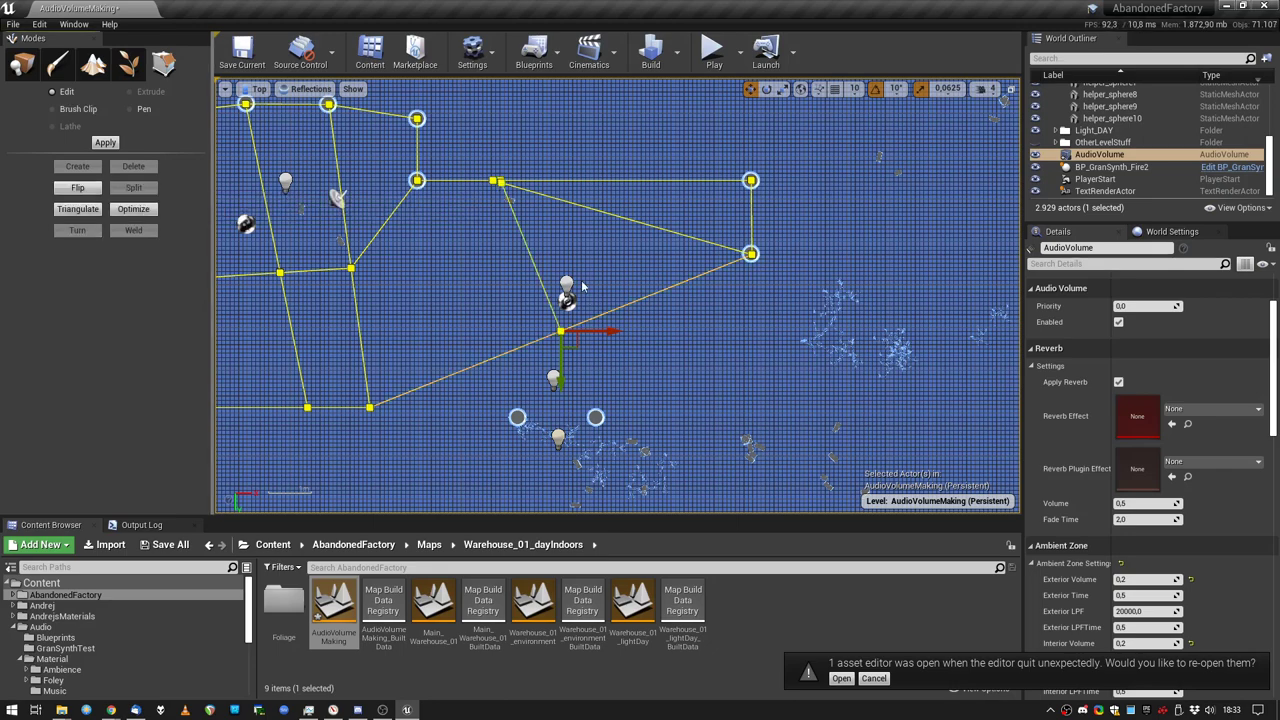
click(562, 333)
drag(569, 344, 604, 432)
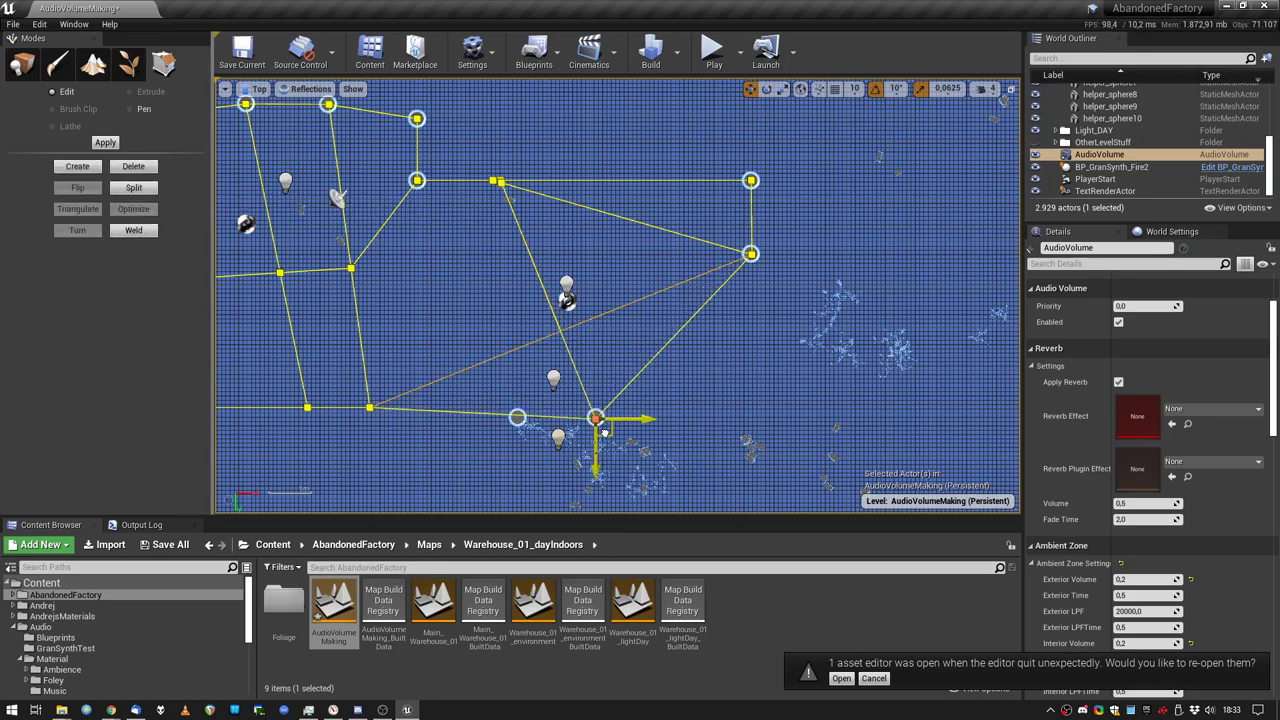
Split the volume's lower edge and move the new vertex onto the left helper sphere of the lower pair.
scroll(604, 432, up, 4)
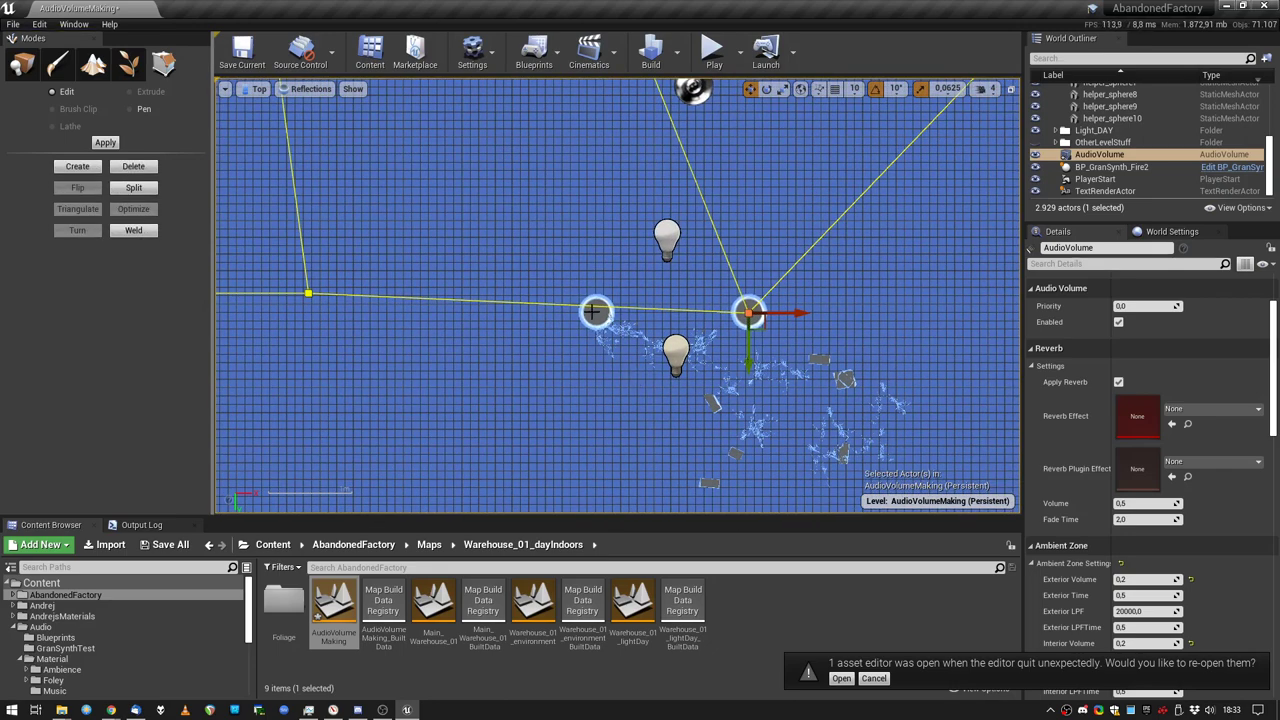
click(588, 304)
right_drag(315, 239, 391, 284)
click(145, 189)
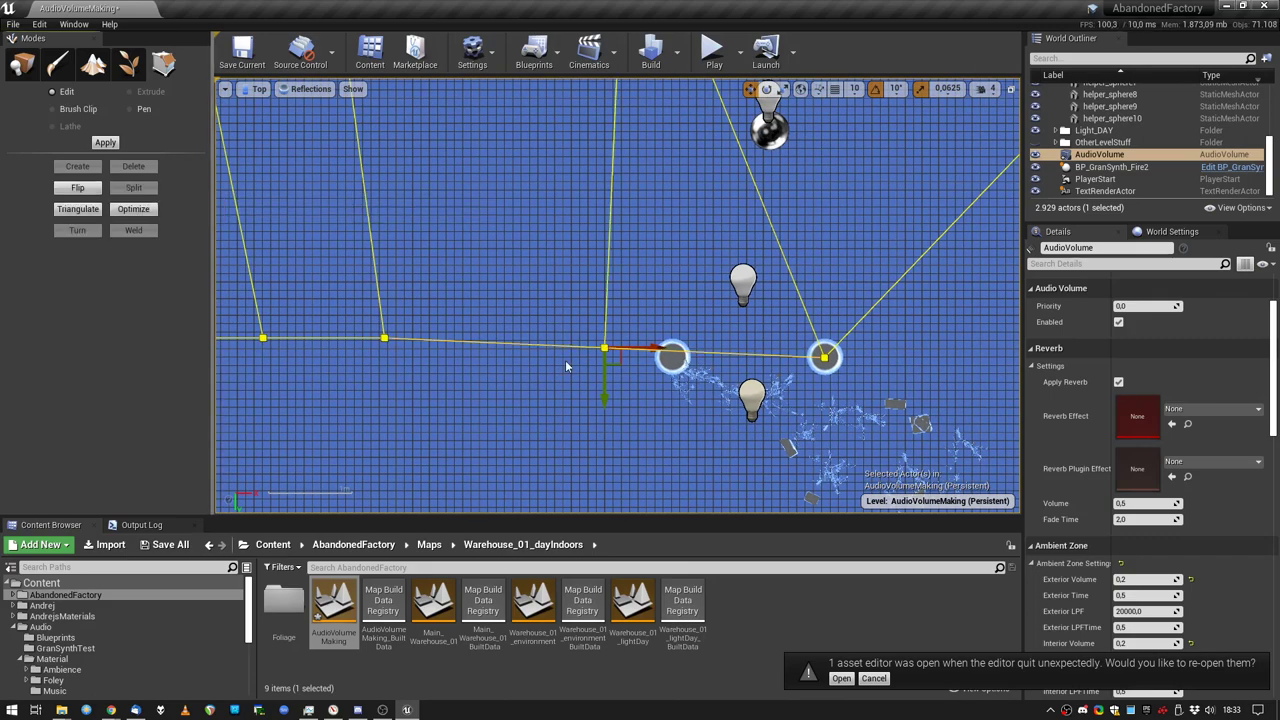
click(604, 348)
drag(614, 358, 681, 367)
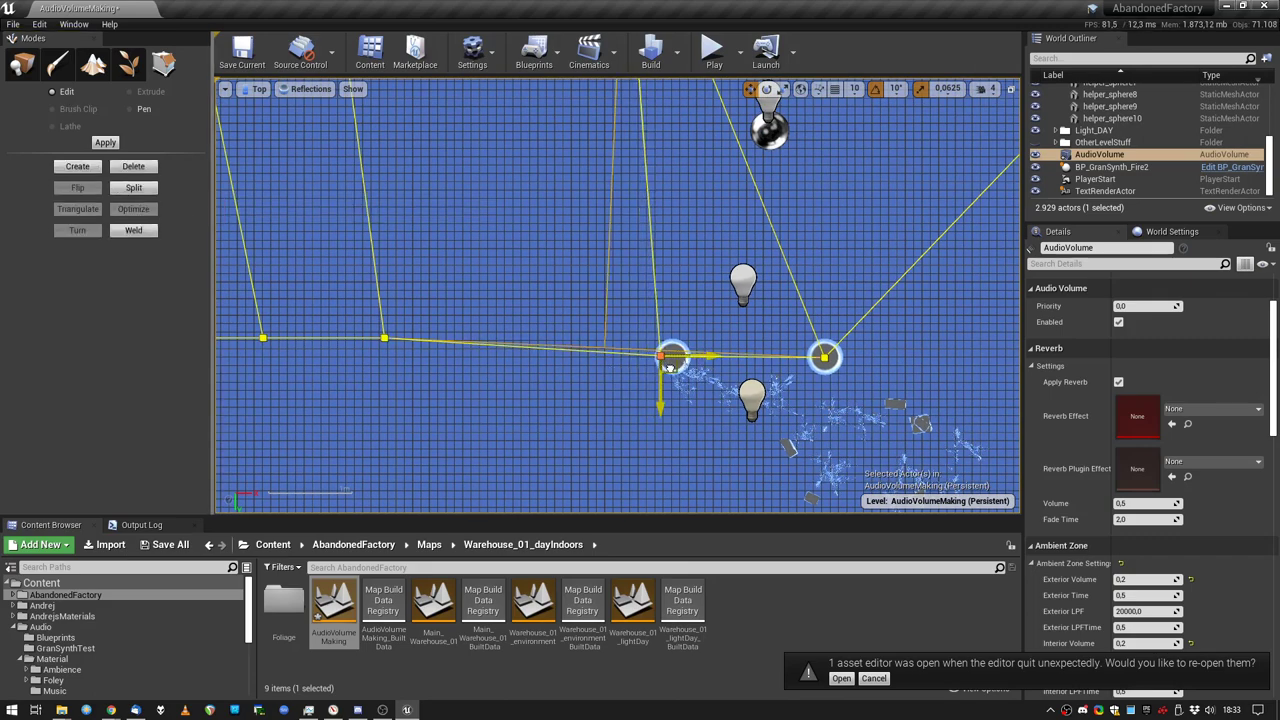
scroll(666, 370, down, 2)
right_drag(500, 369, 700, 366)
scroll(702, 362, down, 6)
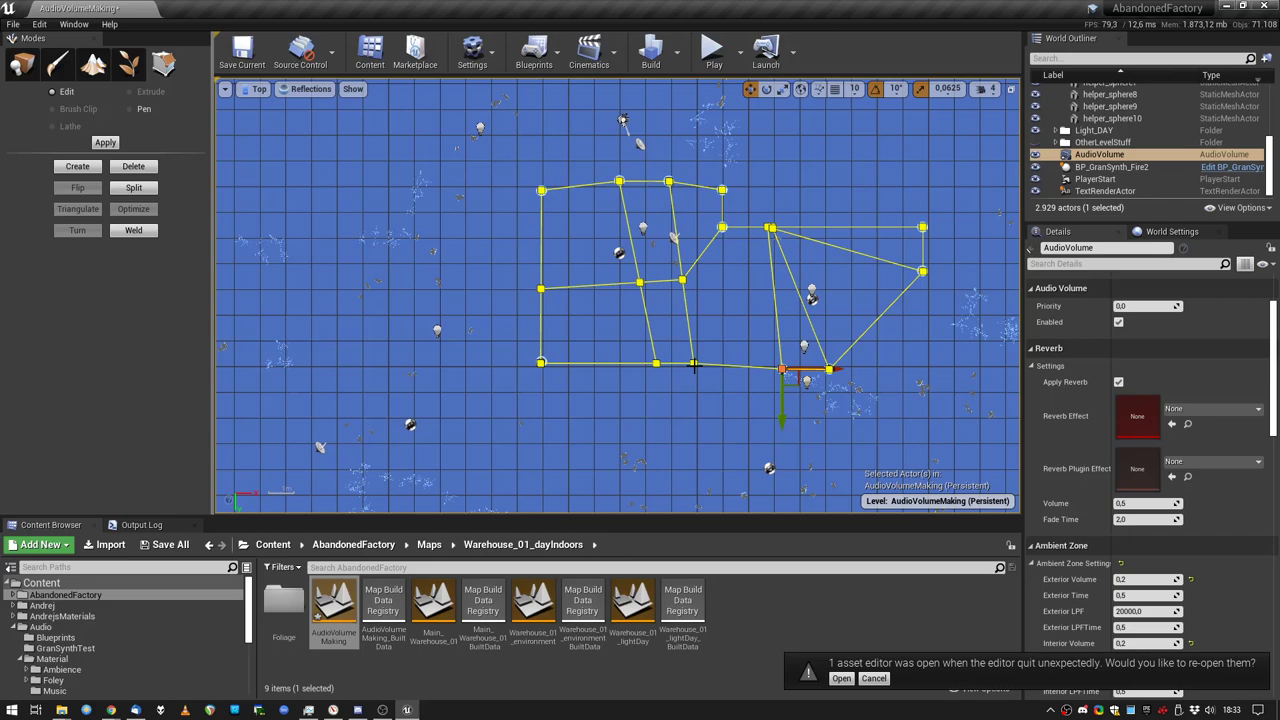
Try to weld the two neighbouring vertices midway along the volume's bottom edge.
scroll(706, 360, up, 3)
scroll(698, 354, down, 3)
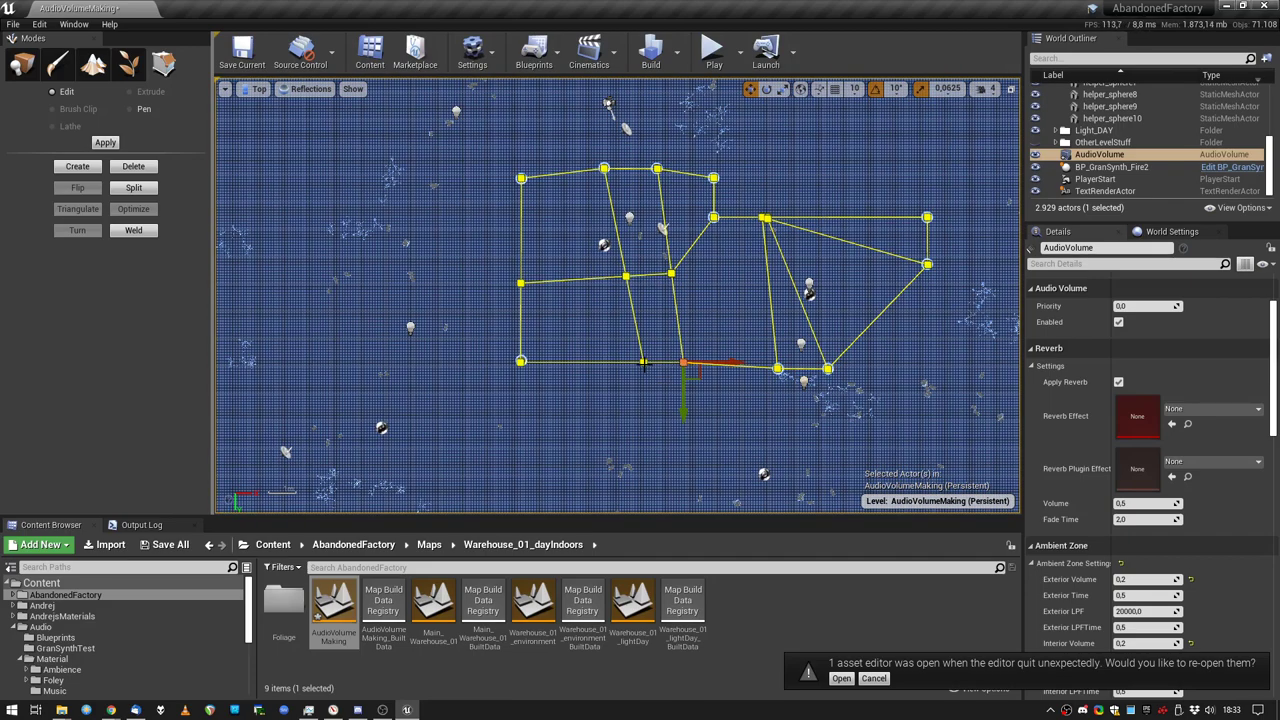
ctrl+click(643, 363)
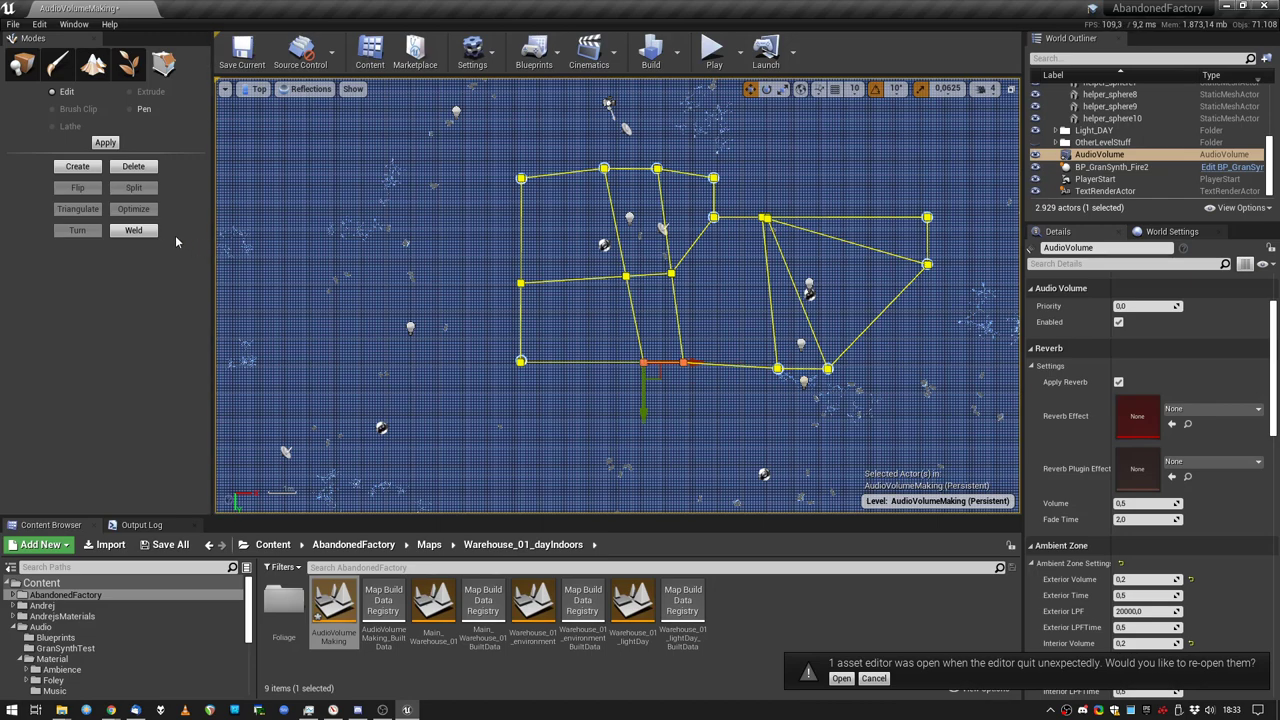
click(141, 232)
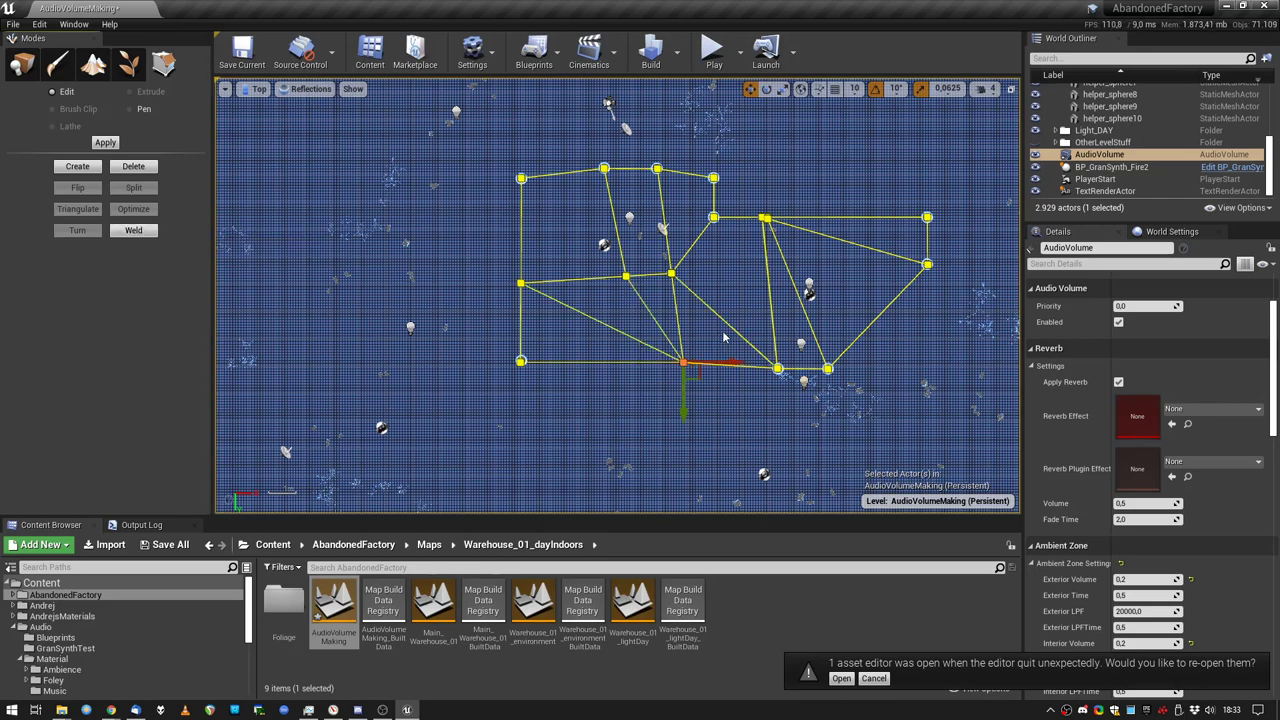
Examine the volume's welded outline and the closely spaced vertices on its upper edge.
right_drag(724, 337, 689, 326)
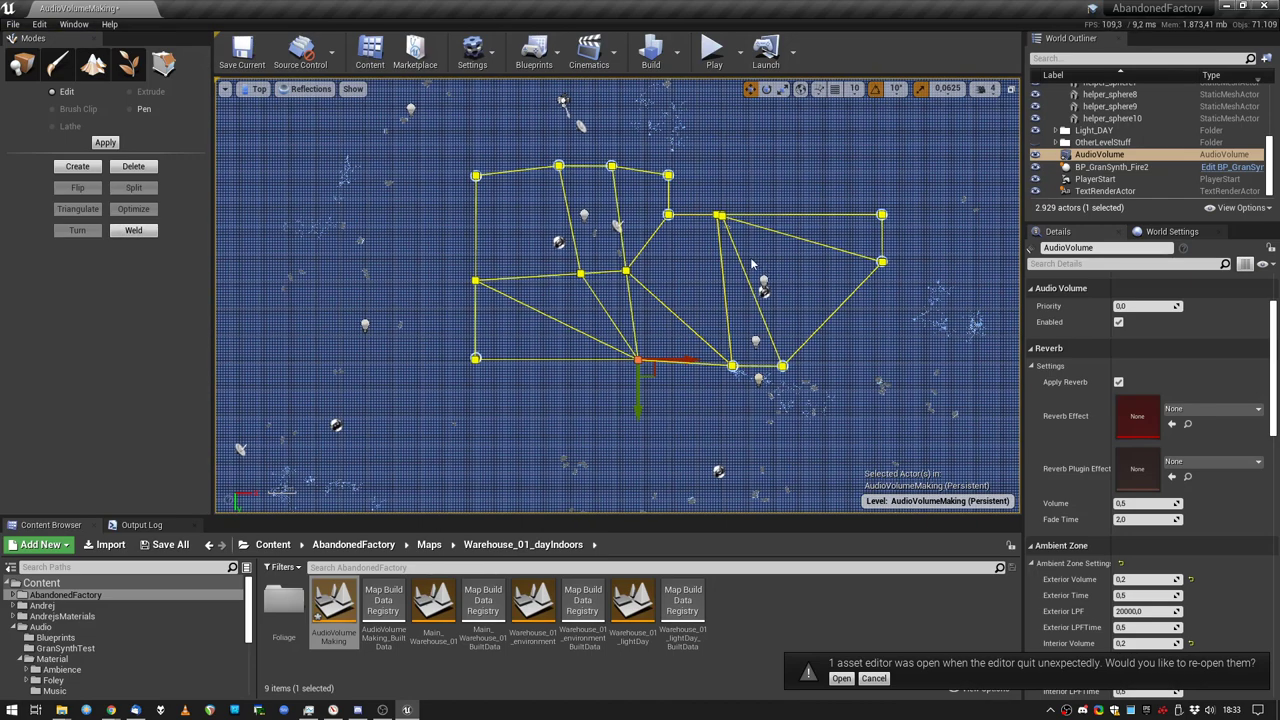
scroll(740, 250, up, 3)
scroll(720, 208, down, 3)
scroll(712, 200, up, 5)
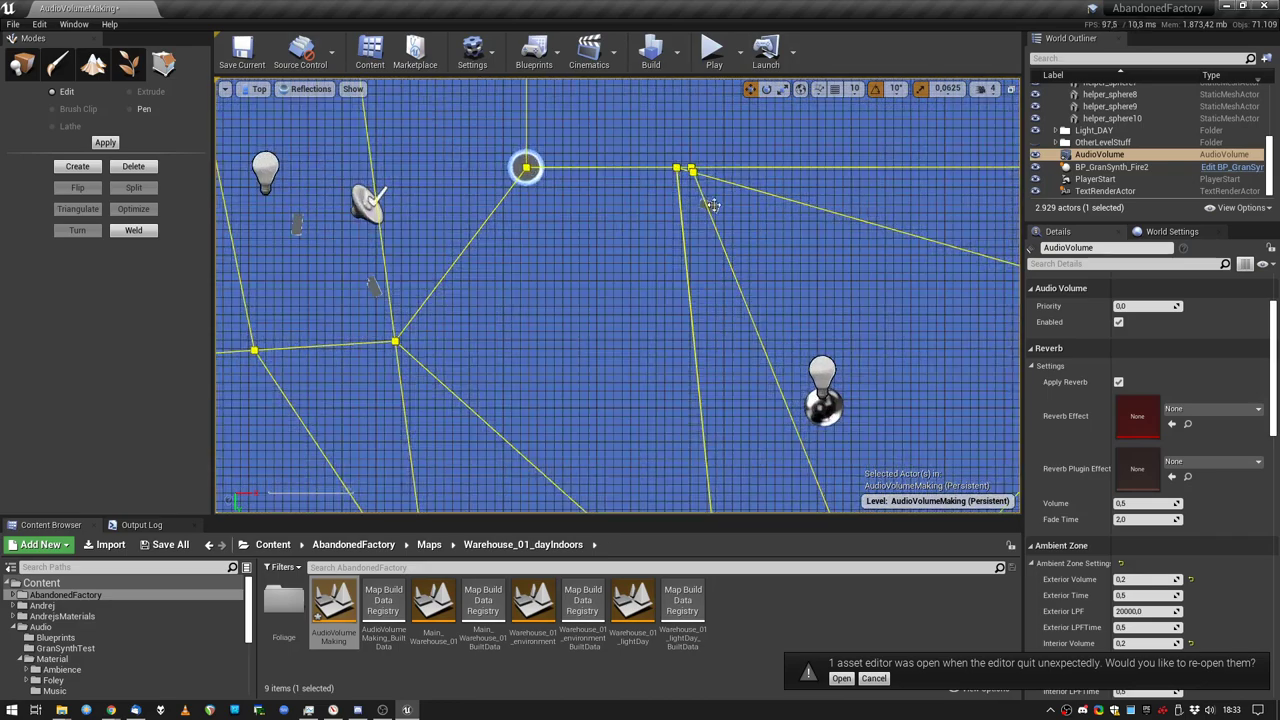
scroll(669, 182, down, 3)
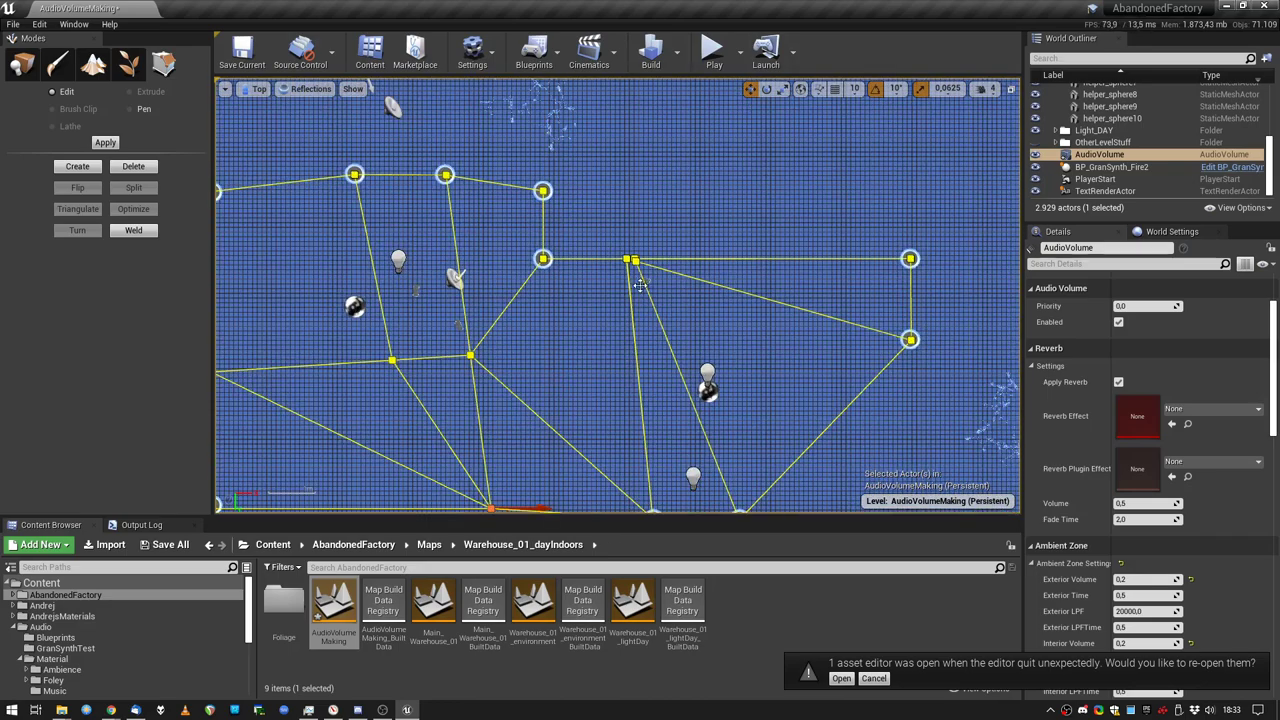
scroll(625, 292, down, 2)
right_drag(610, 336, 720, 313)
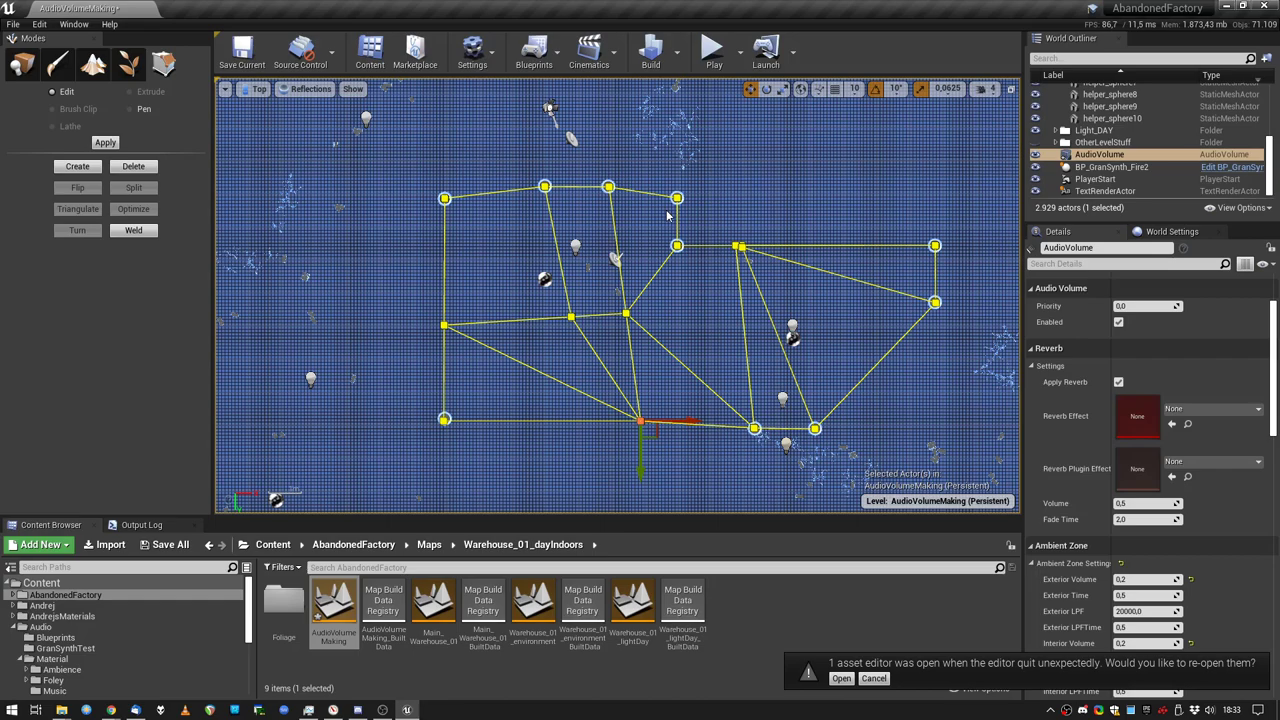
Undo the last vertex weld while viewing the volume in perspective, and return to the Top view.
click(258, 89)
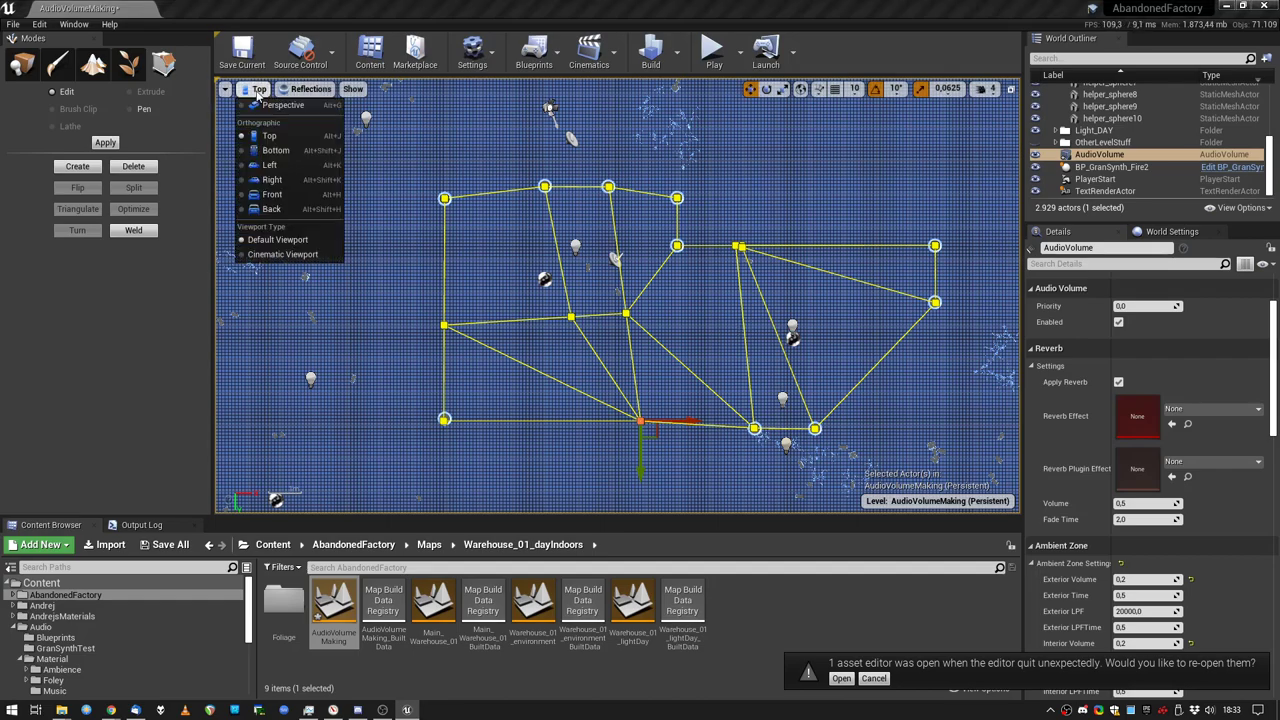
click(276, 112)
mouse_move(637, 245)
right_down()
mouse_move(620, 188)
mouse_move(636, 225)
right_up()
key(ctrl+z)
click(264, 92)
click(281, 138)
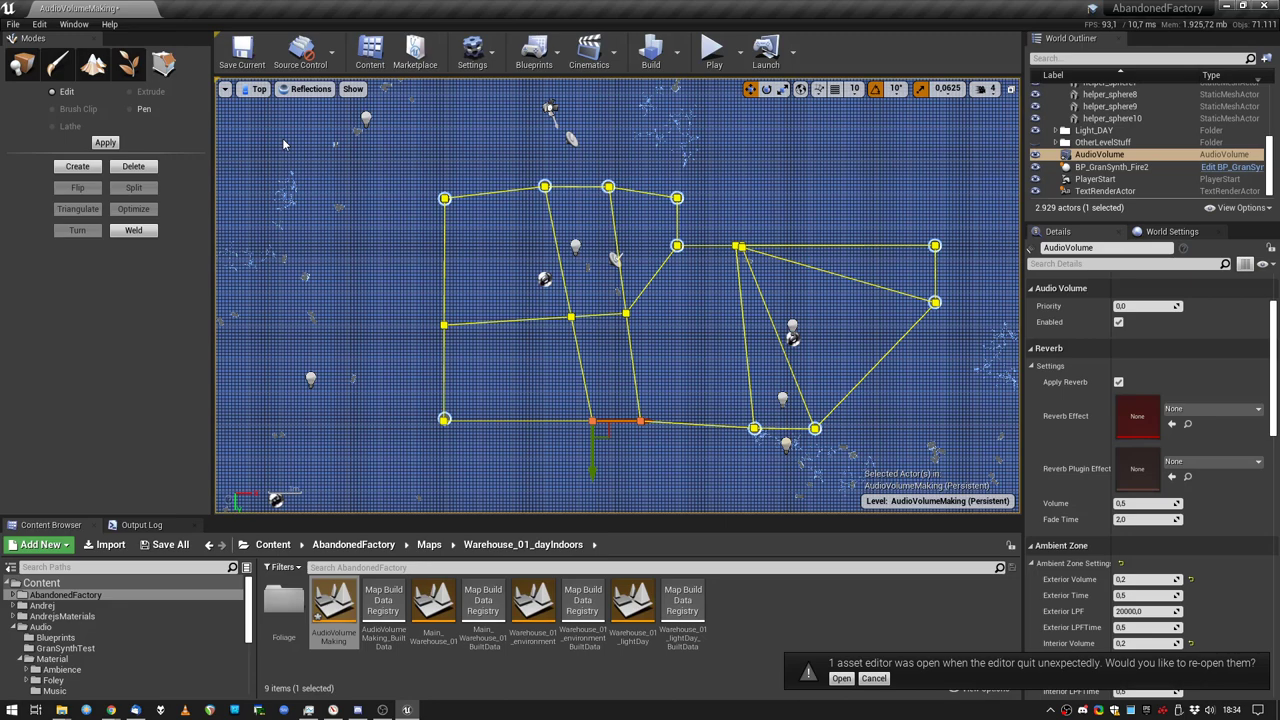
Switch the viewport from Top to Perspective to view the AudioVolume in 3D.
right_drag(616, 272, 653, 288)
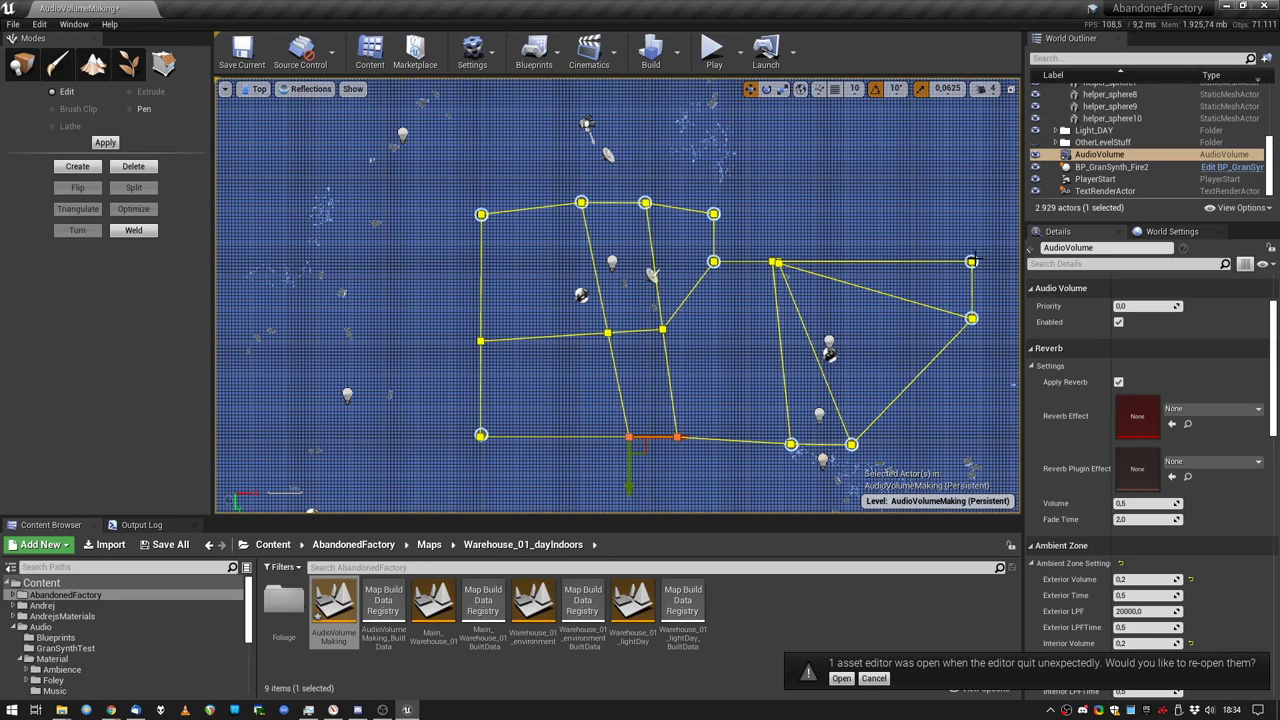
click(256, 88)
click(276, 107)
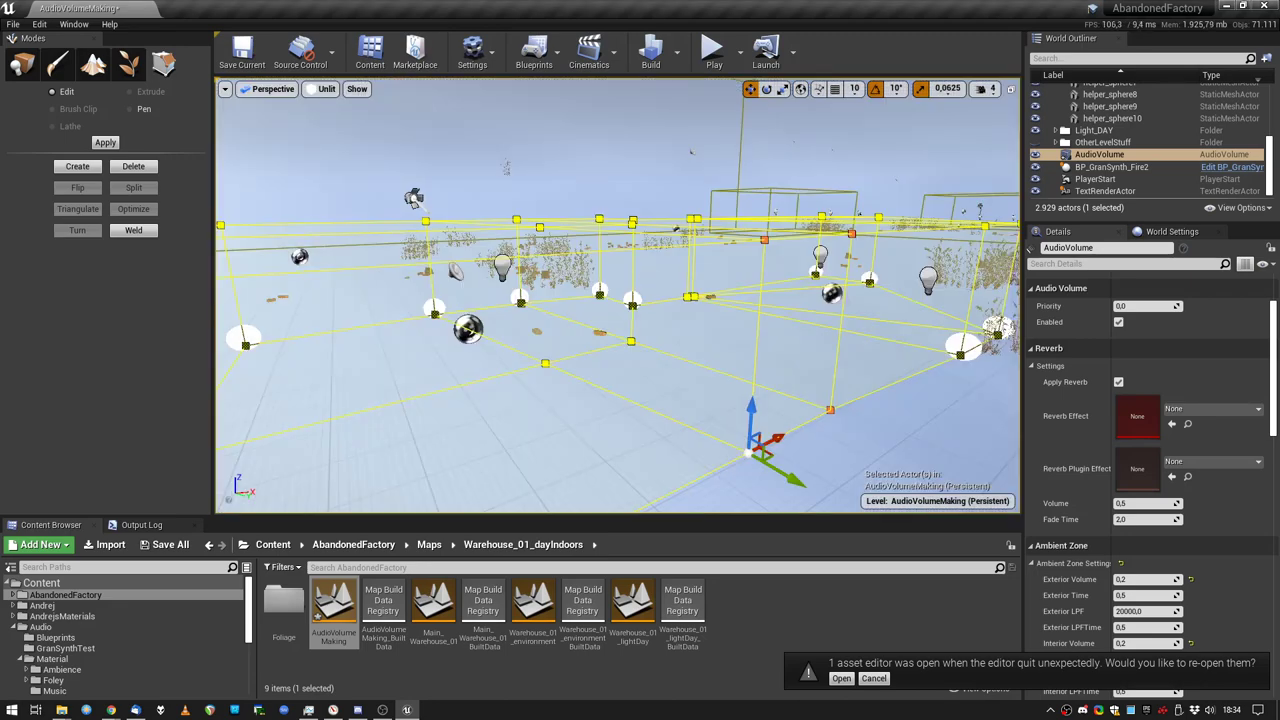
right_drag(520, 240, 435, 240)
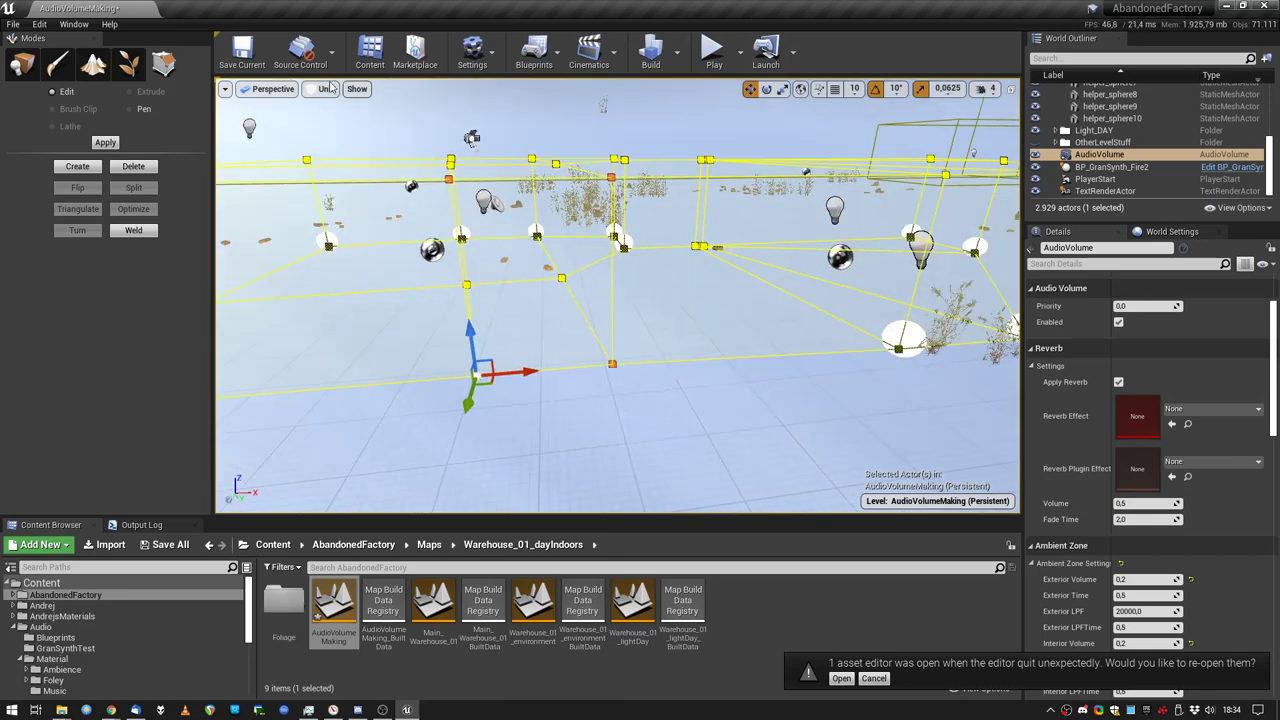
click(264, 93)
Reveal the factory geometry around the volume, trying the Lit view mode before returning to Unlit.
click(320, 89)
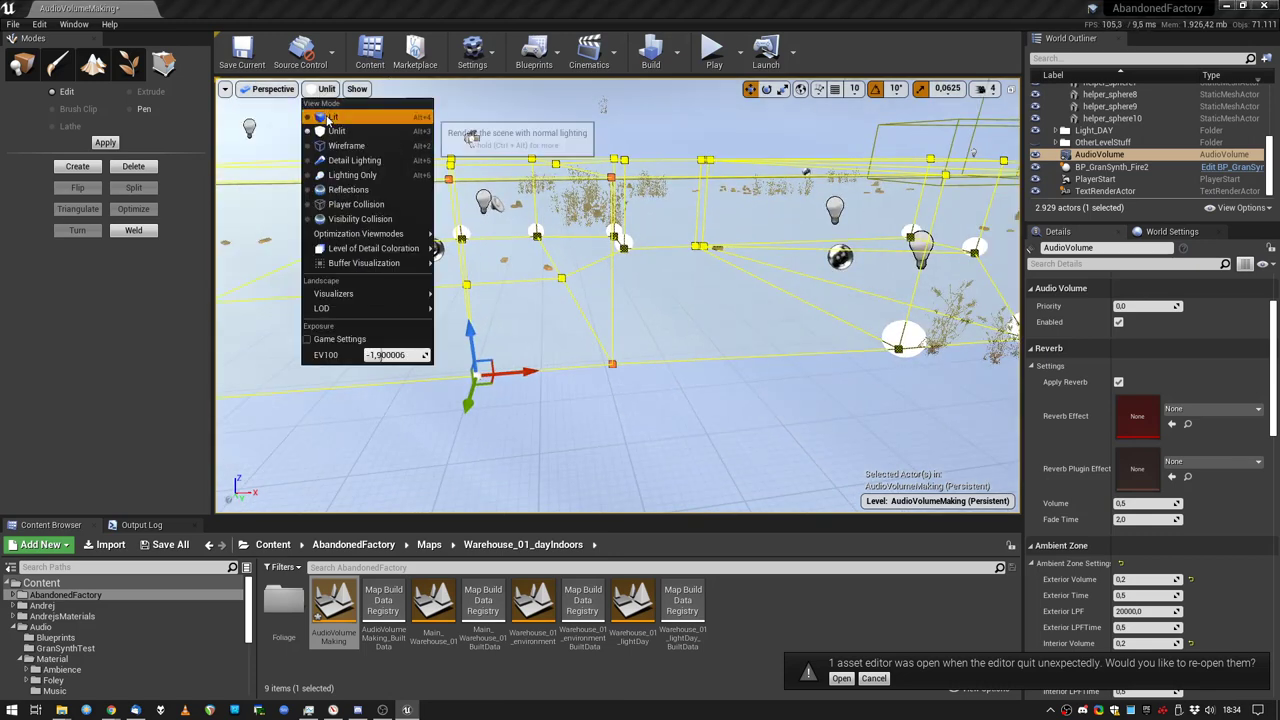
click(330, 117)
right_drag(651, 283, 651, 283)
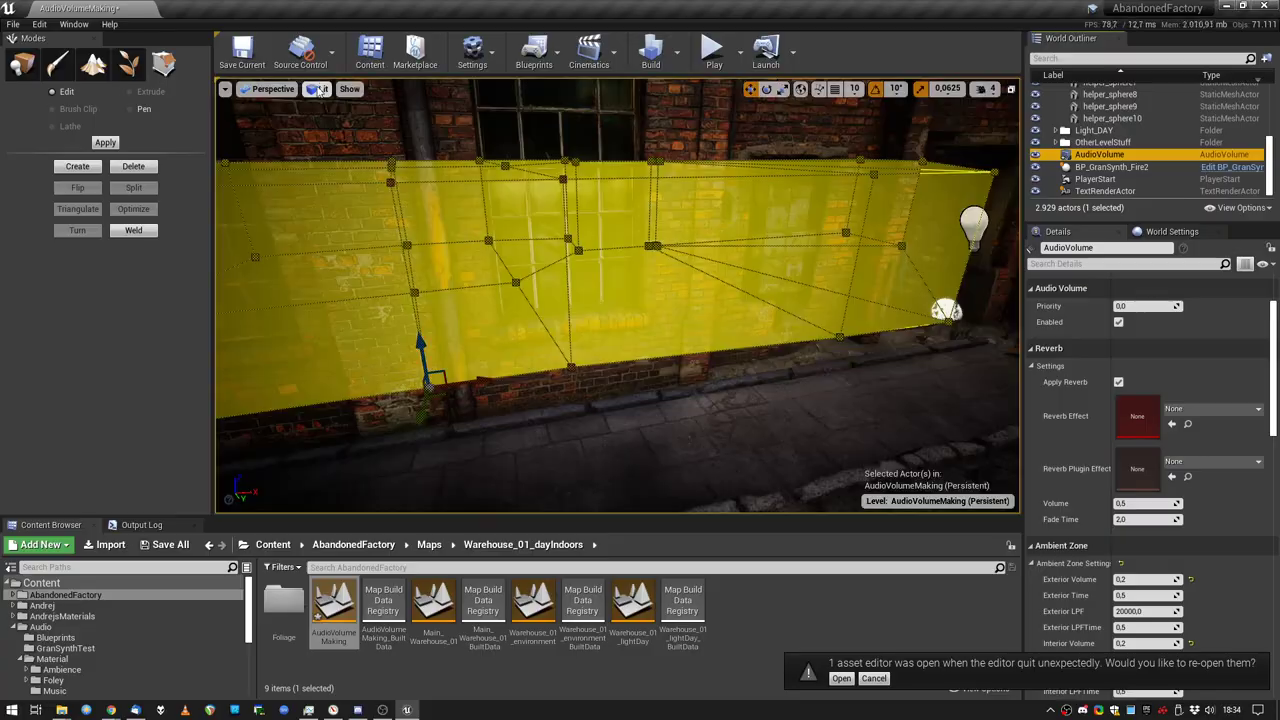
click(320, 89)
click(330, 131)
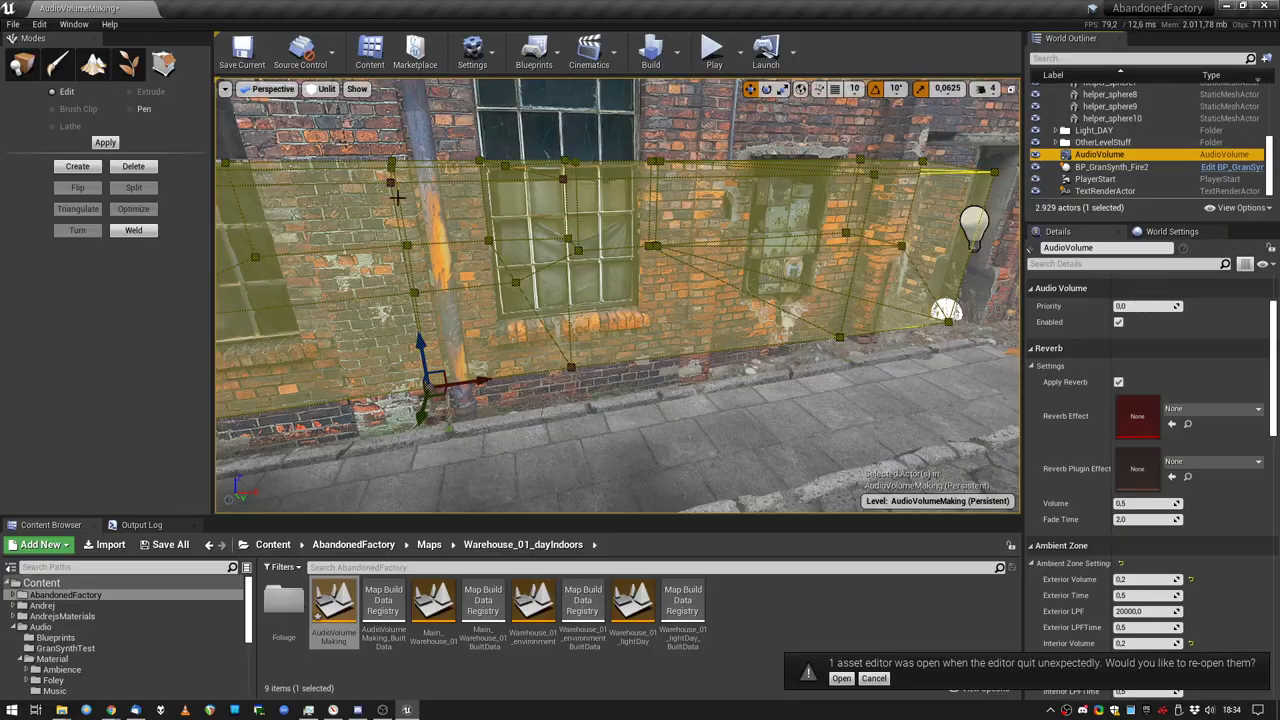
Inspect how the volume fits the courtyard walls and pick its large top face.
mouse_move(398, 198)
right_down()
mouse_move(510, 200)
mouse_move(397, 197)
right_up()
key(w)
key(w)
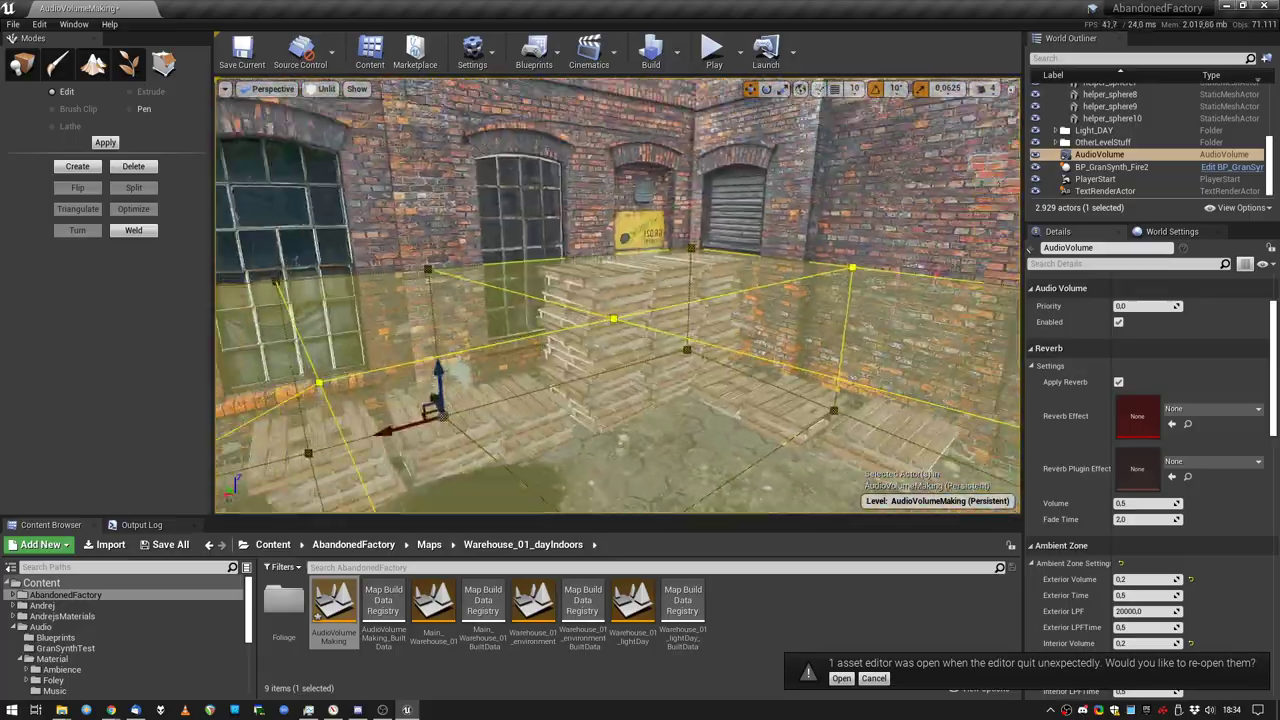
right_drag(768, 285, 768, 285)
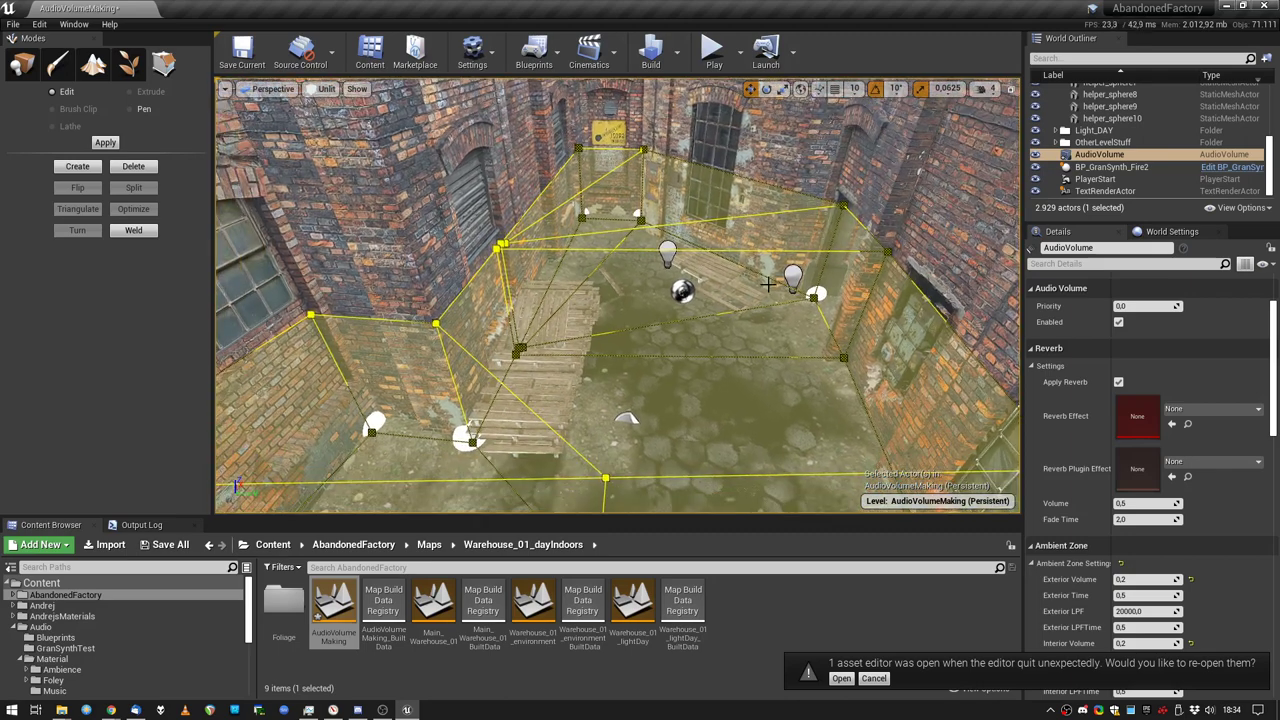
click(639, 250)
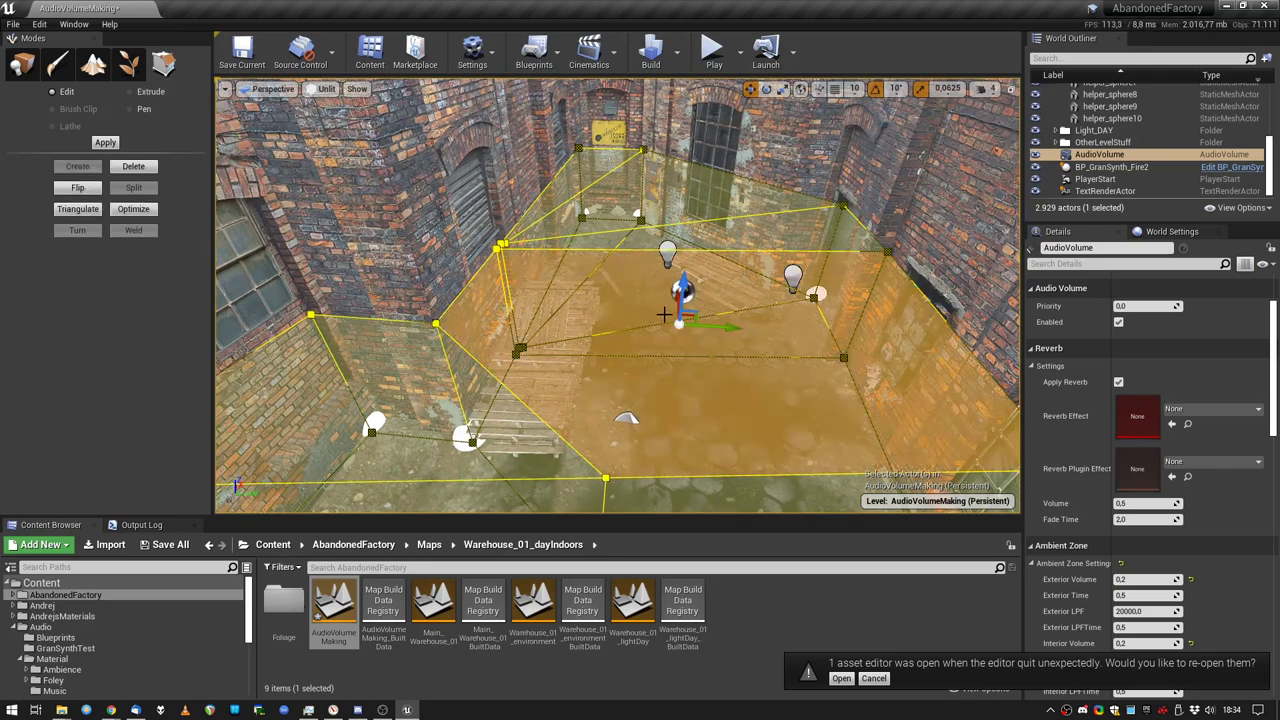
right_drag(664, 314, 664, 314)
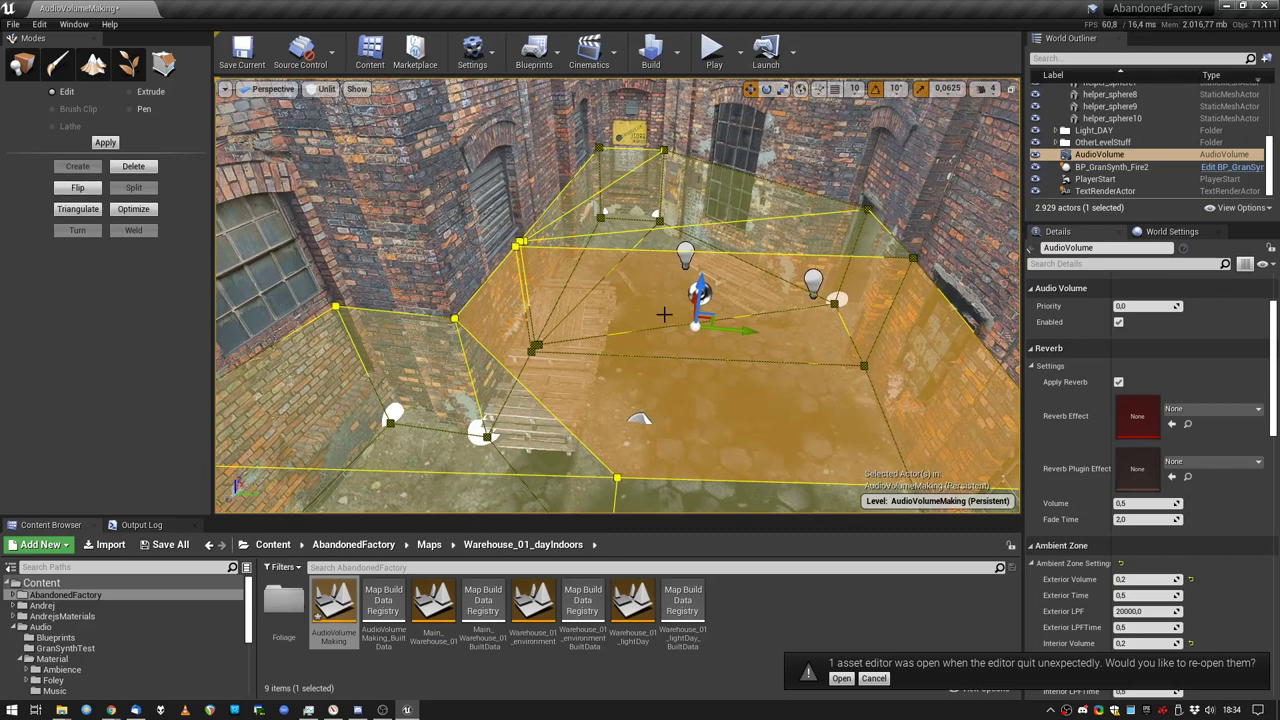
Leave geometry editing for Place mode, select the AudioVolume and scale it taller along the Z axis.
click(22, 64)
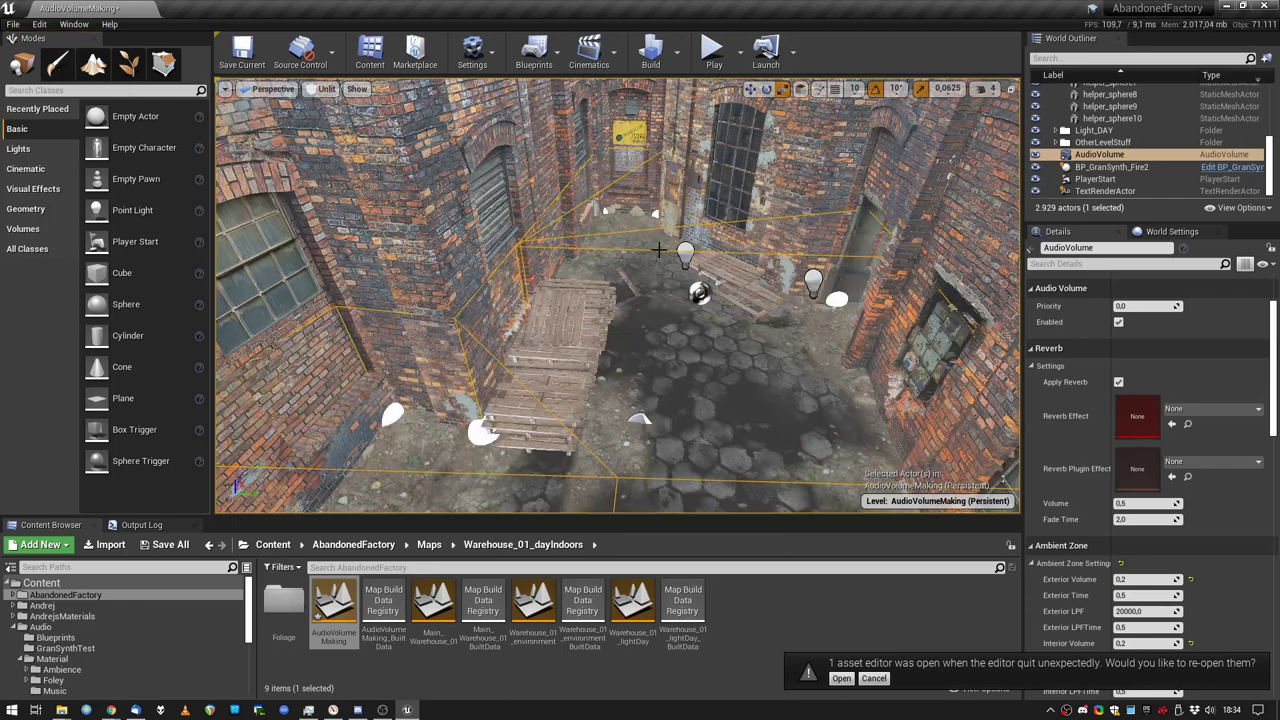
right_drag(650, 247, 650, 247)
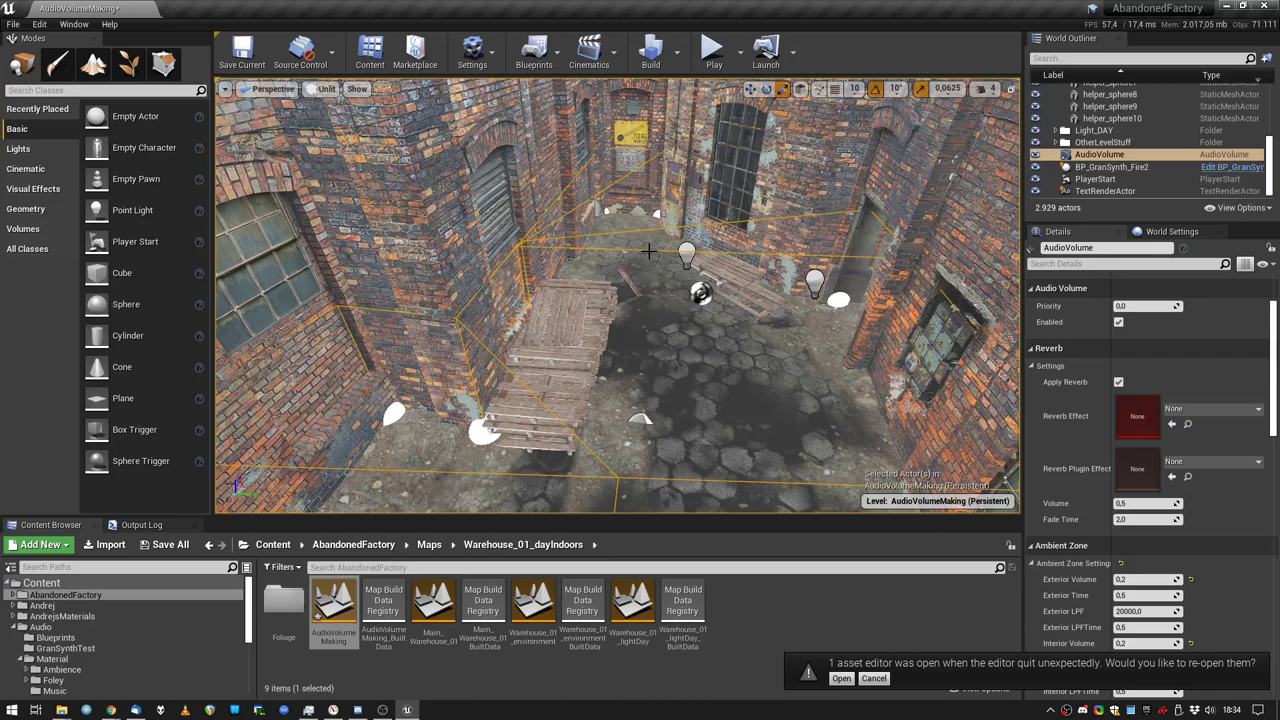
click(1103, 155)
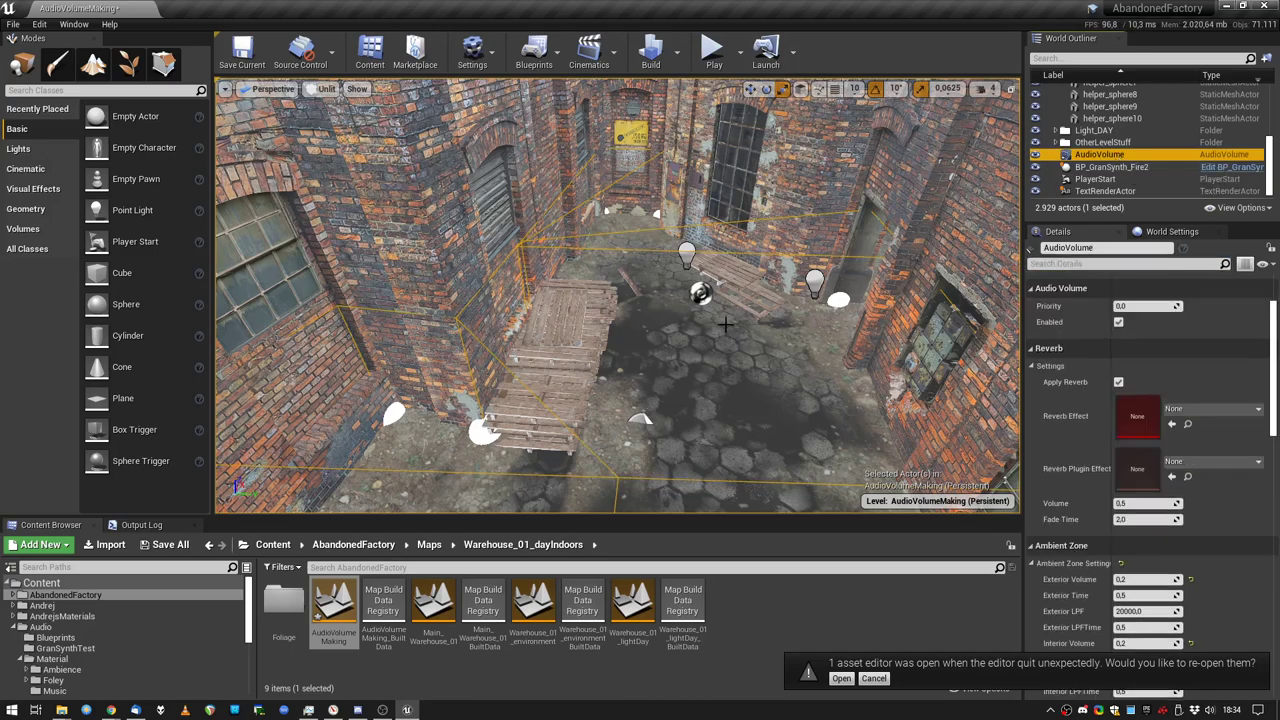
right_drag(744, 342, 744, 342)
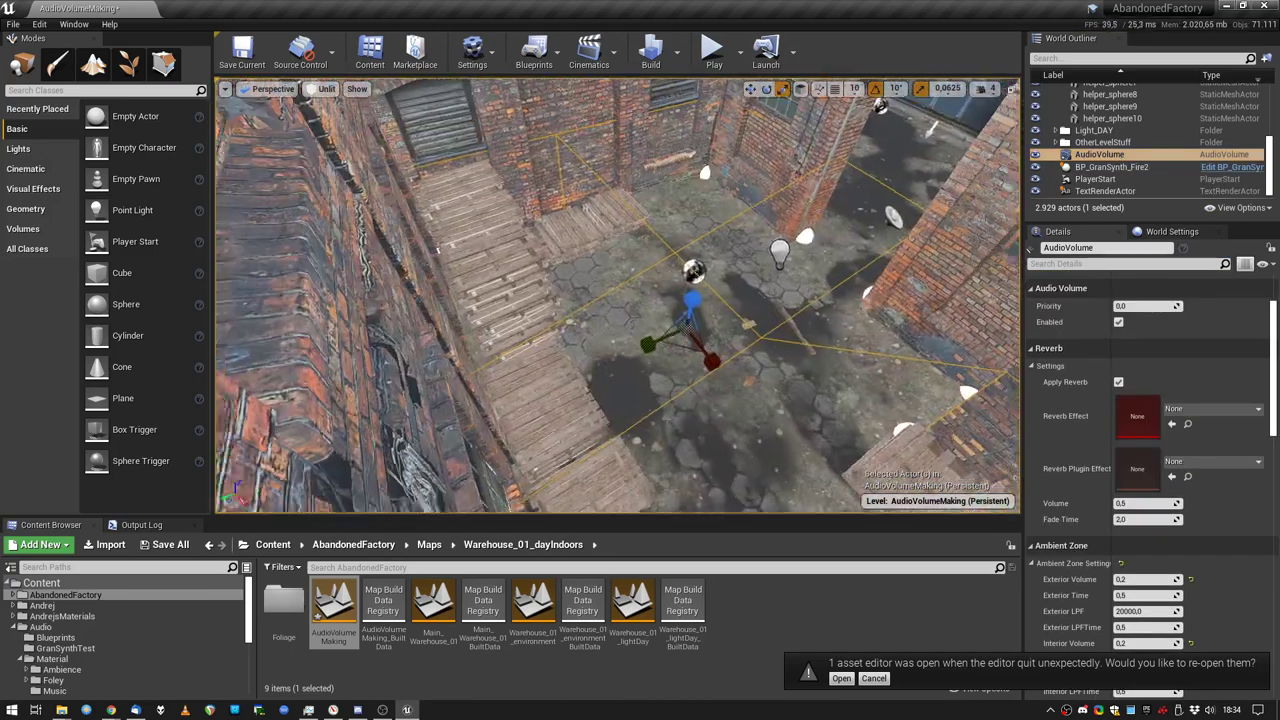
right_drag(773, 290, 773, 290)
drag(681, 312, 681, 294)
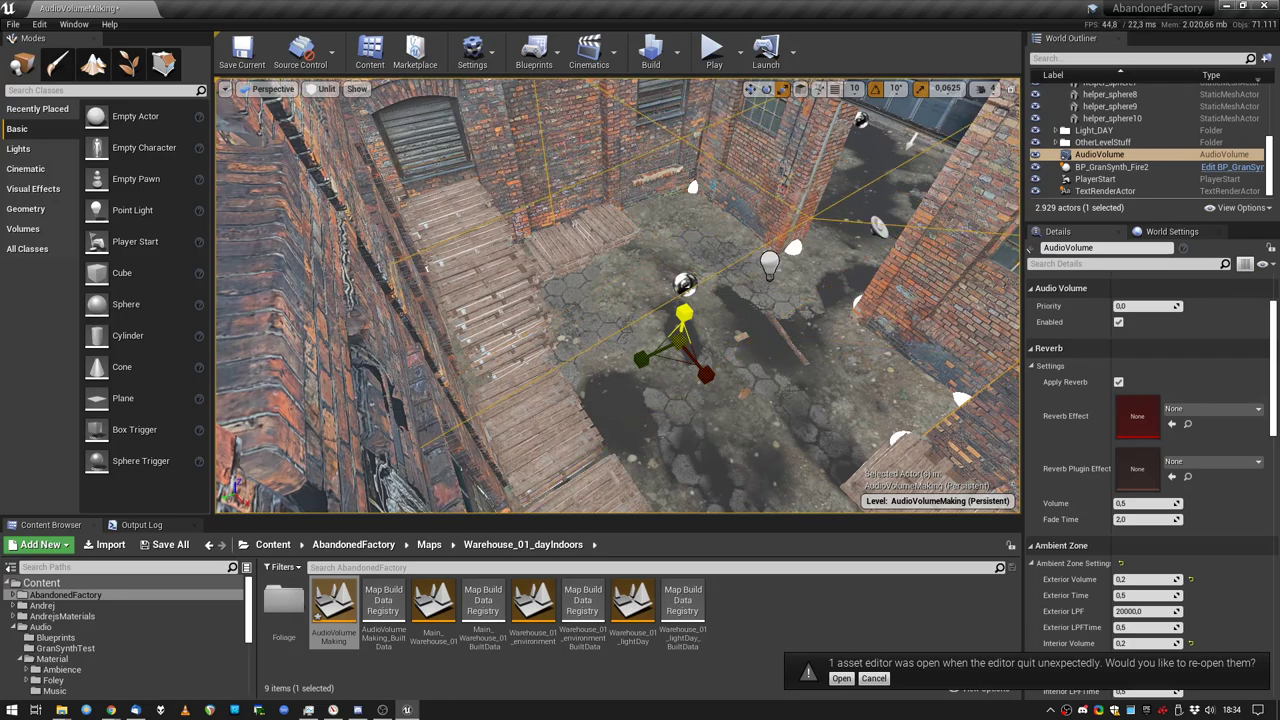
right_drag(772, 387, 772, 387)
right_drag(773, 290, 773, 290)
Select the BP_GranSynth_Fire2 actor between the walls and play-test the level by walking into the volume's area.
scroll(1137, 455, down, 3)
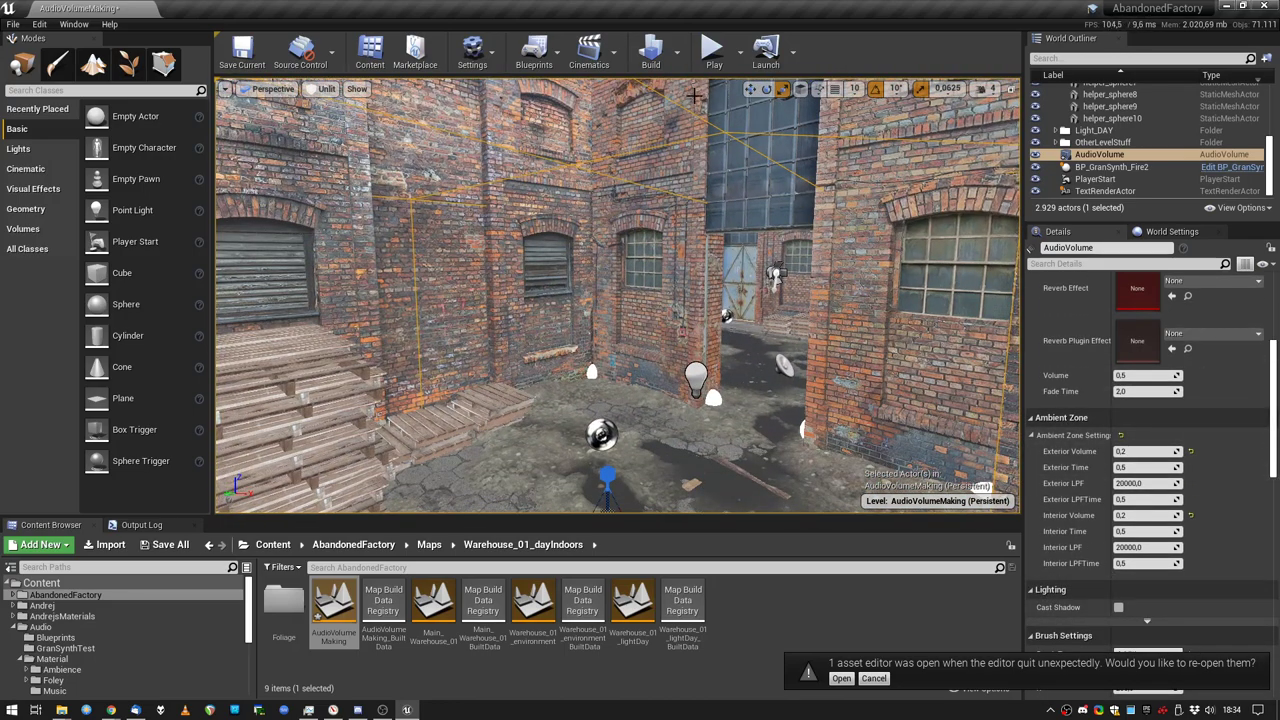
right_drag(783, 315, 773, 290)
right_drag(538, 231, 538, 231)
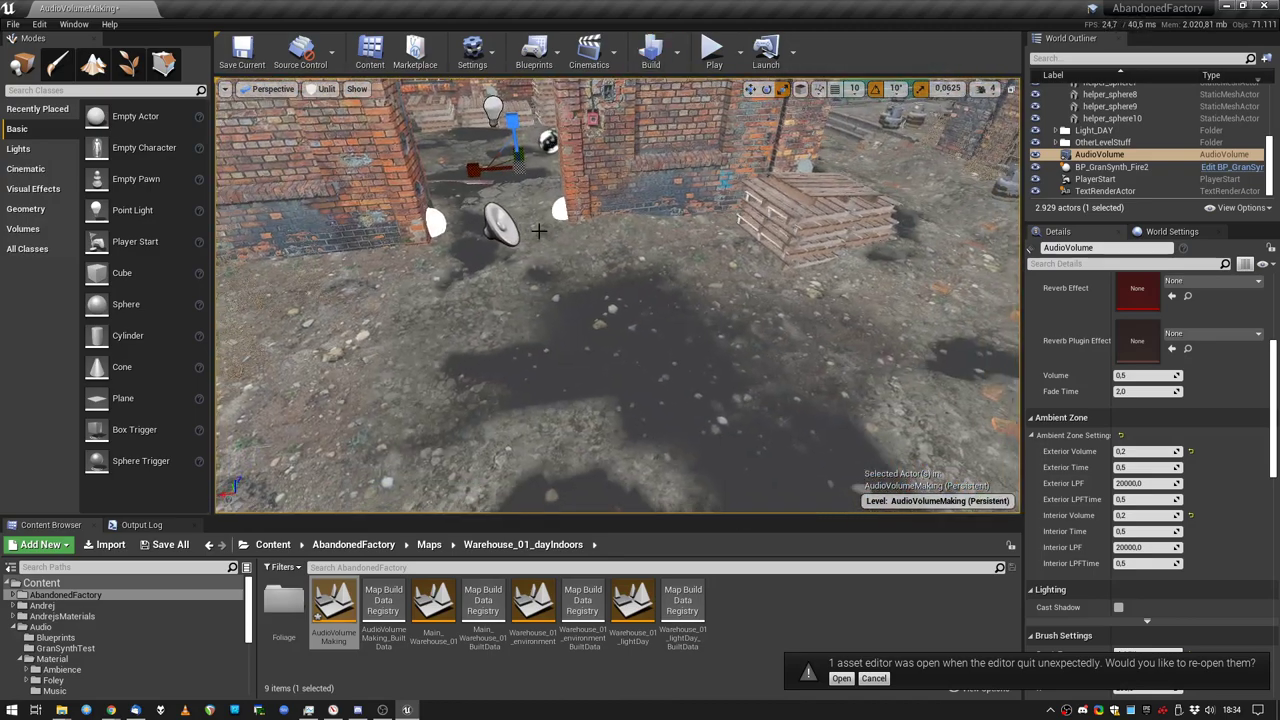
click(500, 225)
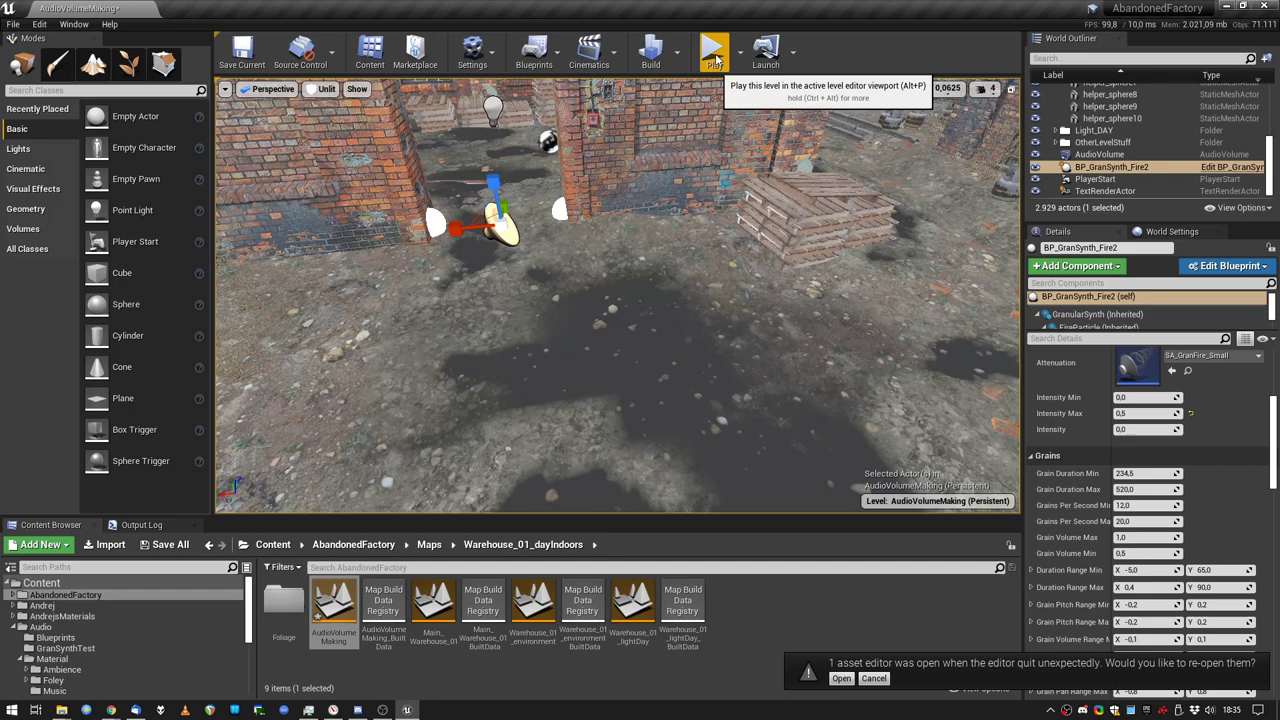
key(alt+p)
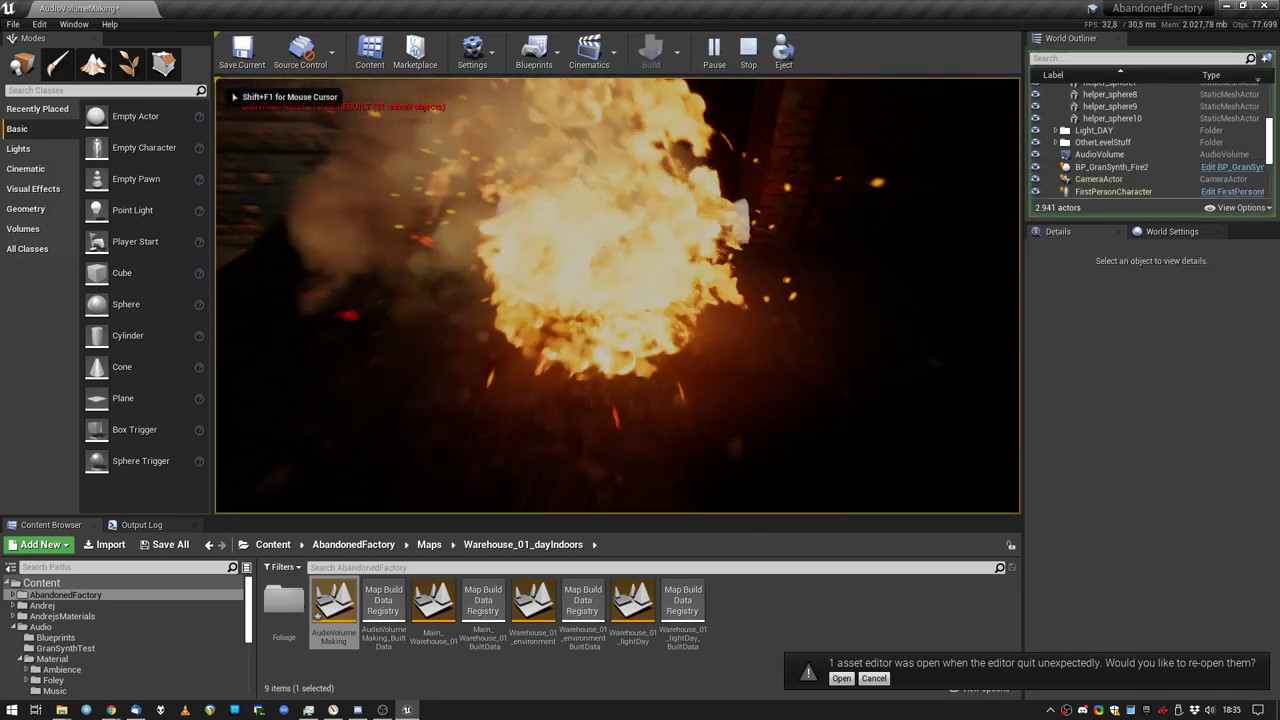
key(w)
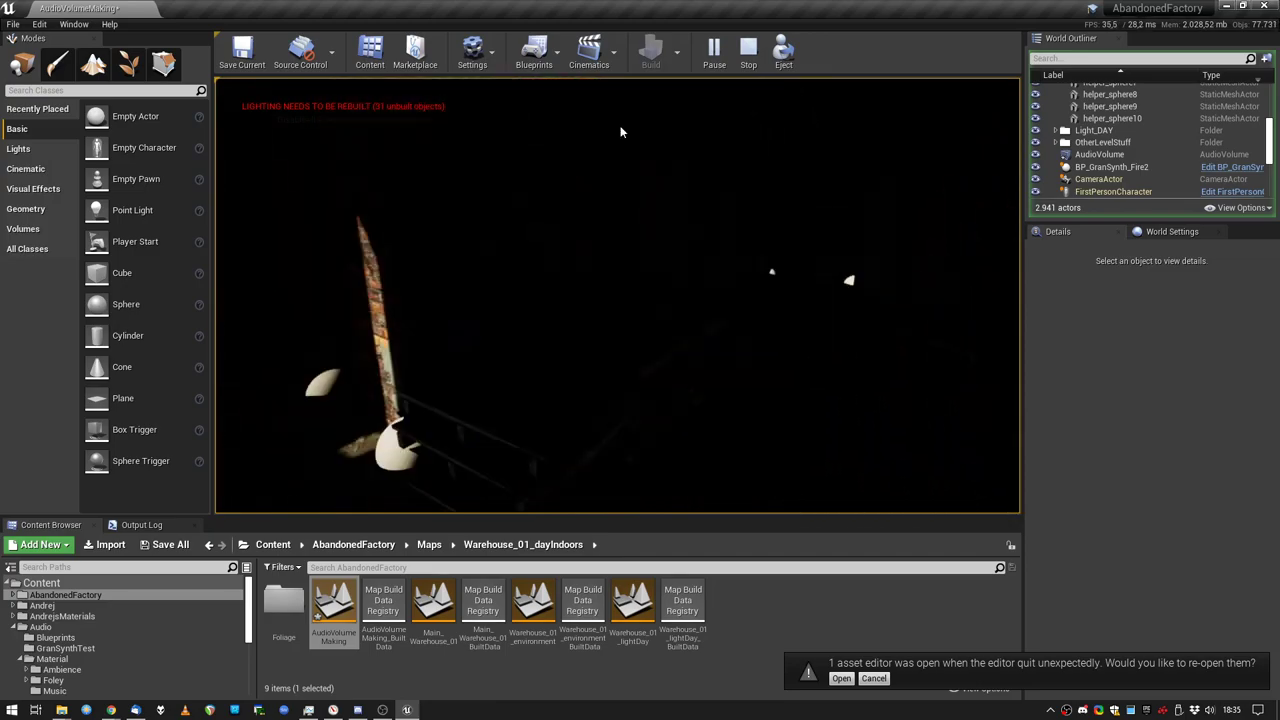
key(Escape)
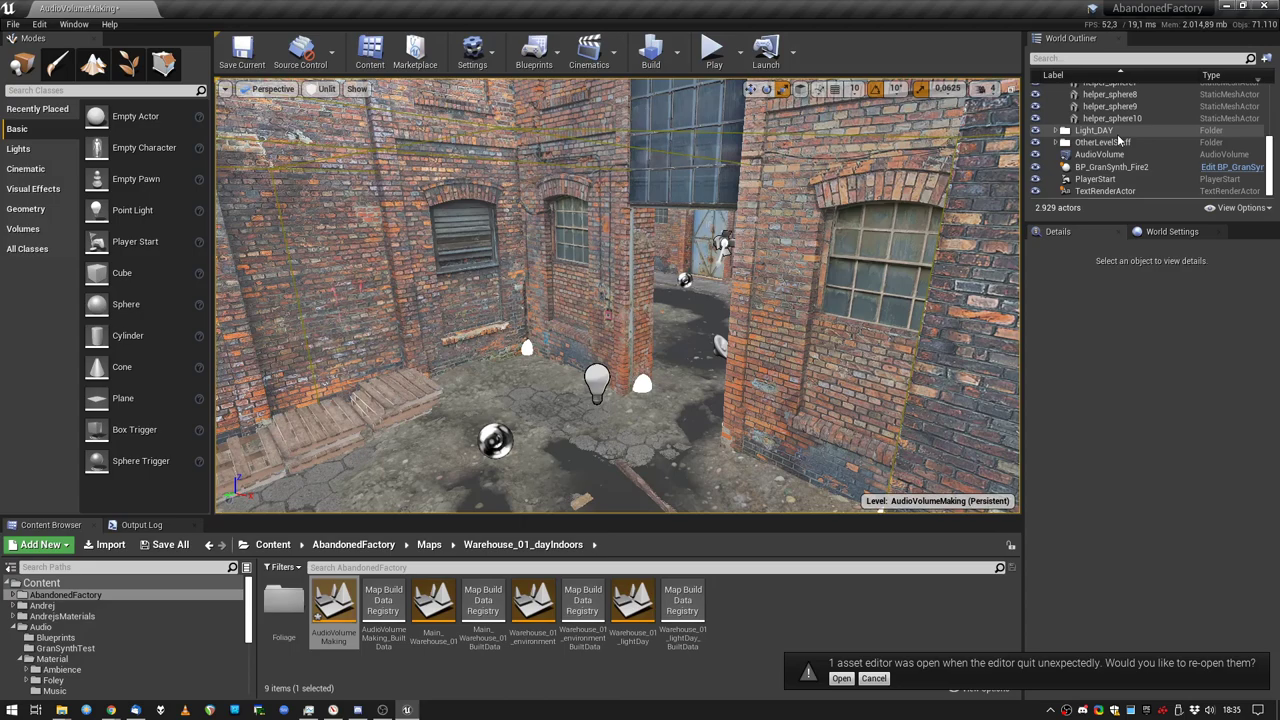
Delete all the helper spheres from helper_sphere through helper_sphere10.
scroll(1120, 140, up, 5)
click(1108, 161)
scroll(1115, 150, down, 4)
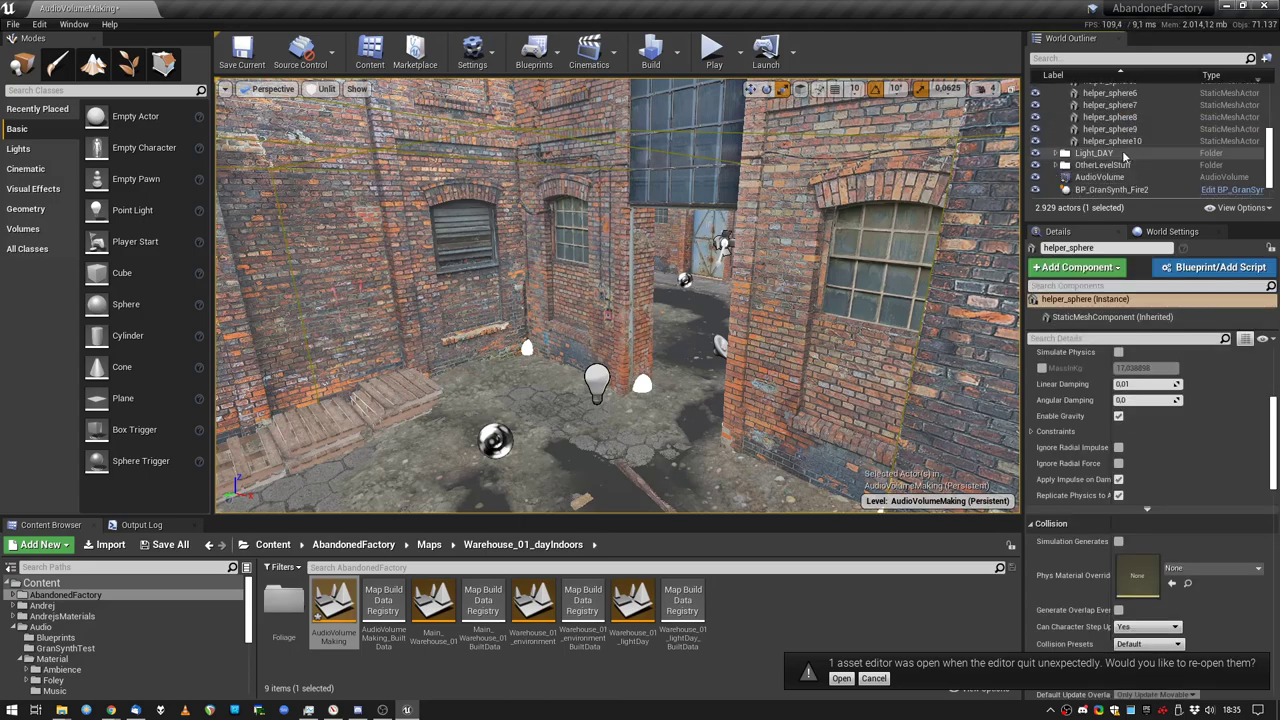
shift+click(1122, 141)
key(Delete)
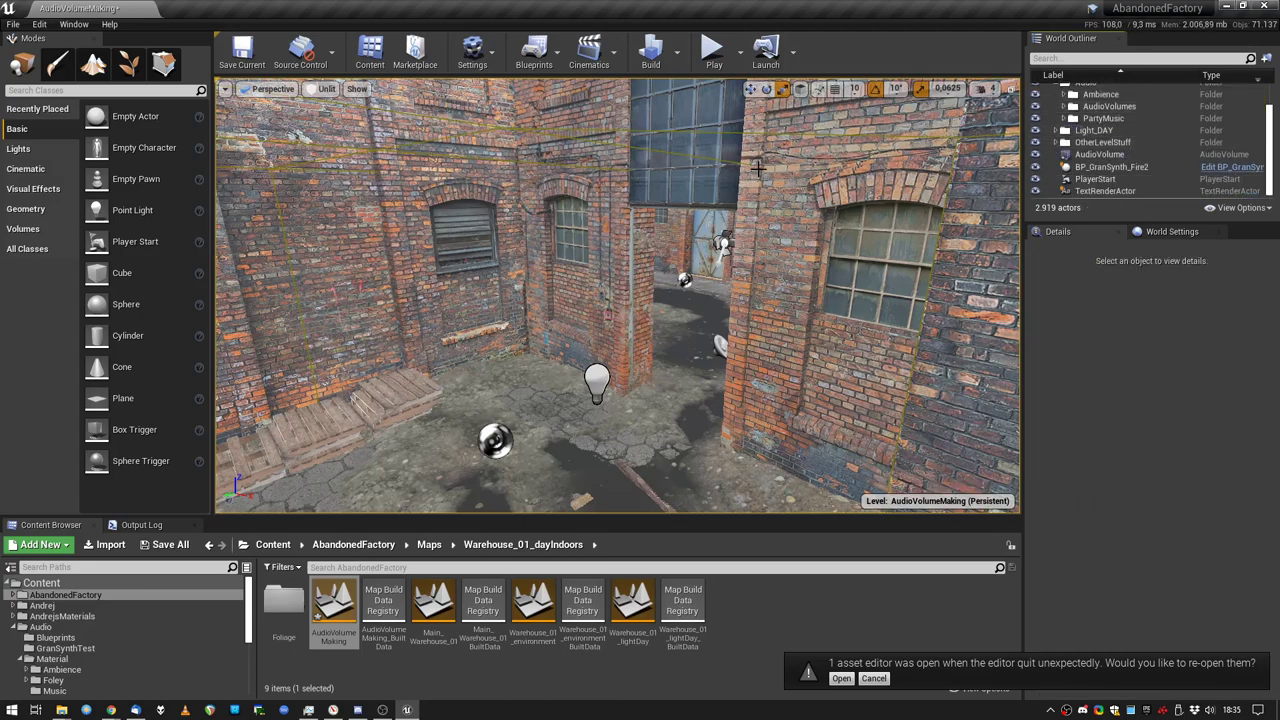
right_drag(780, 270, 1010, 270)
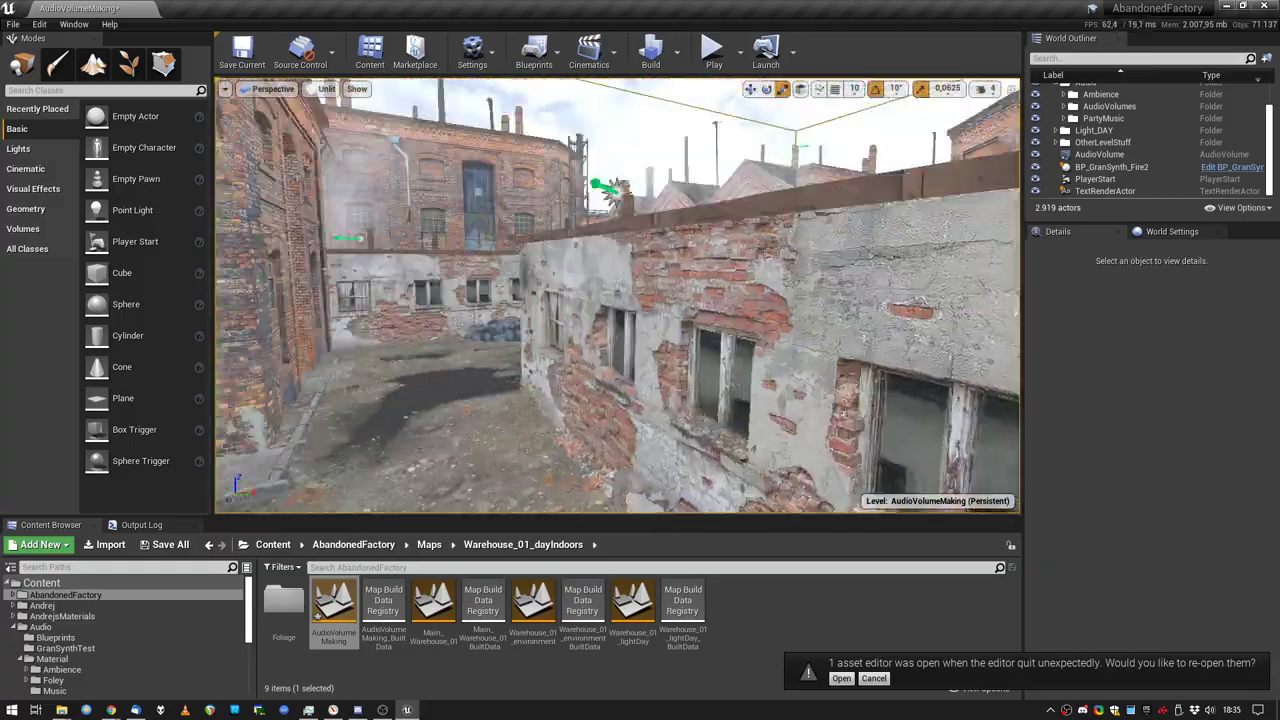
right_drag(617, 295, 840, 295)
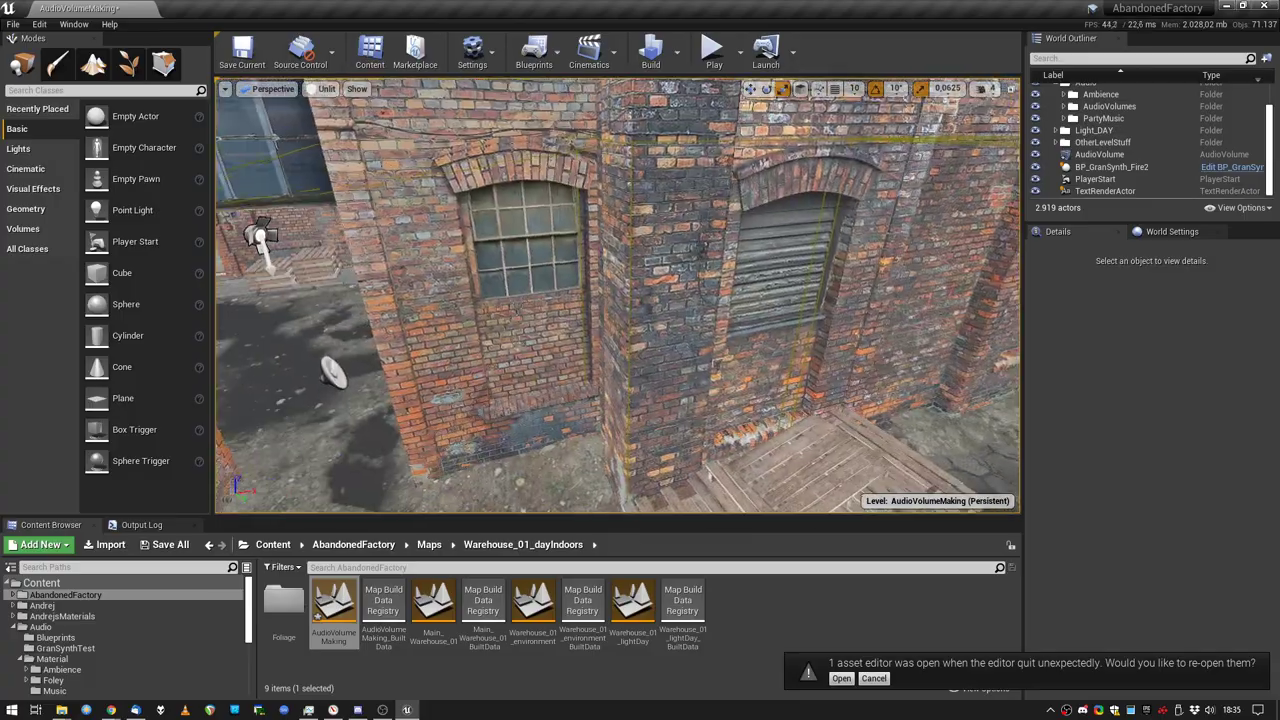
right_drag(617, 295, 560, 300)
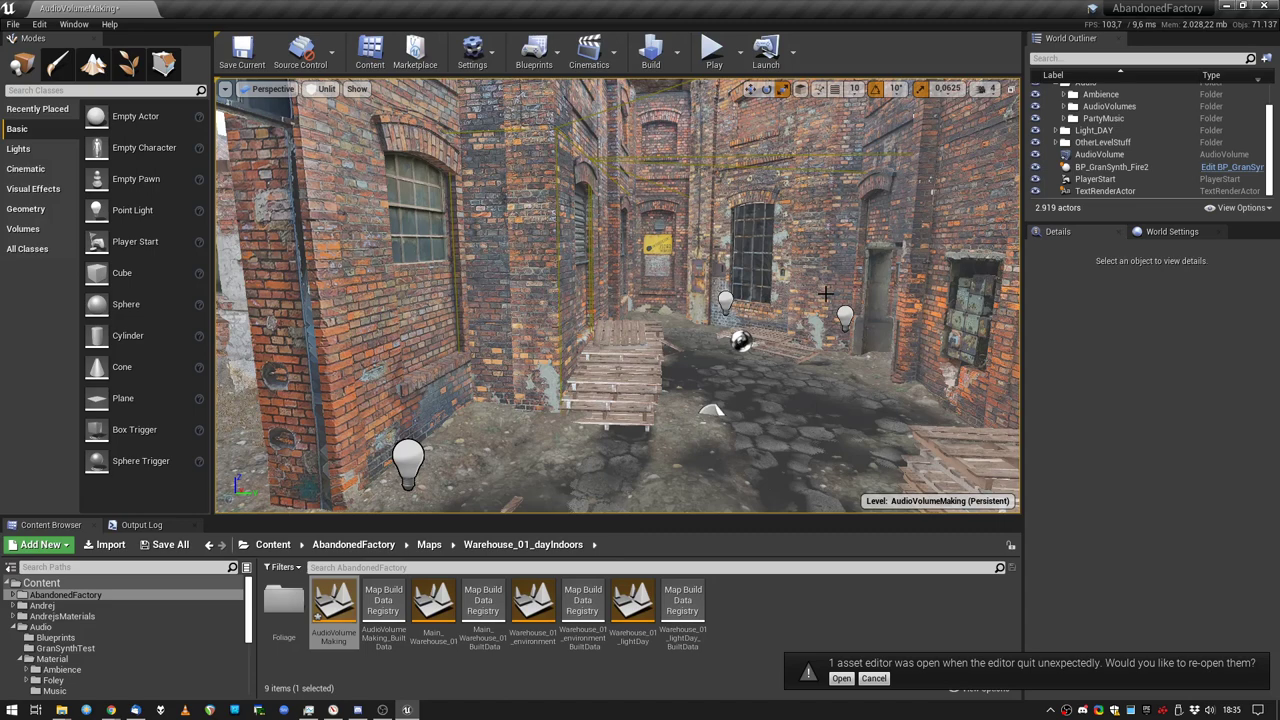
right_drag(828, 292, 620, 372)
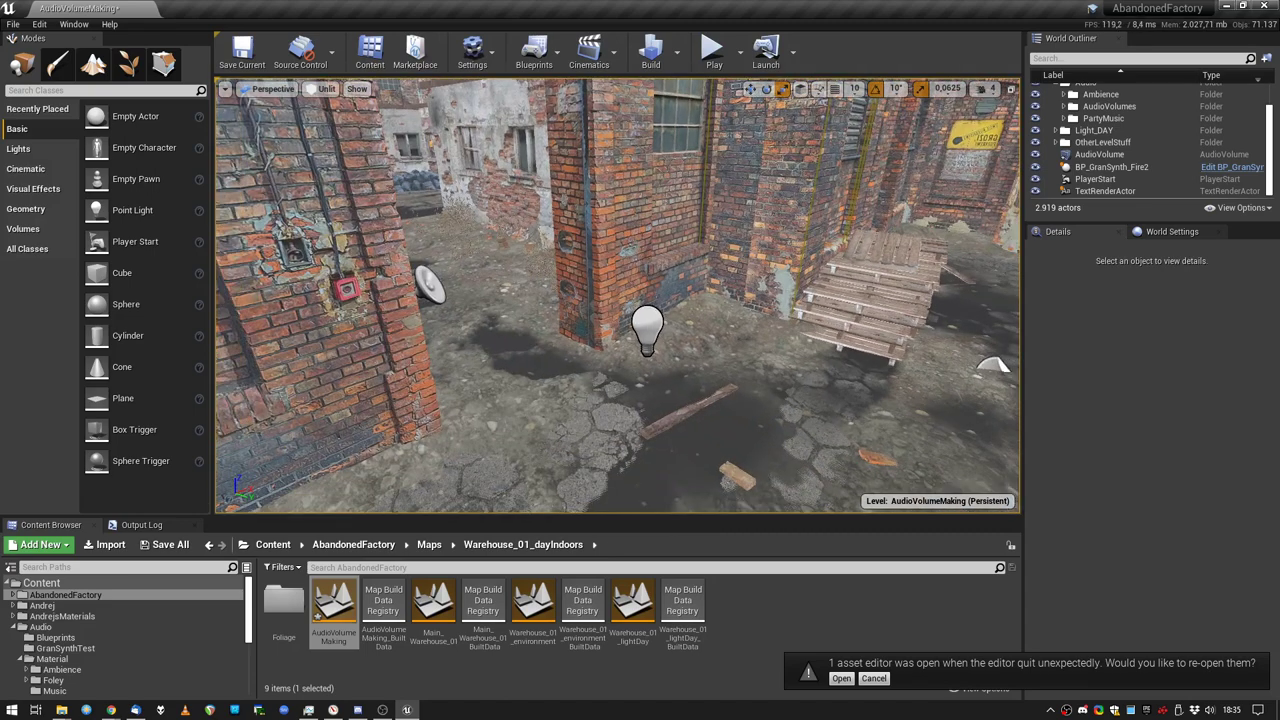